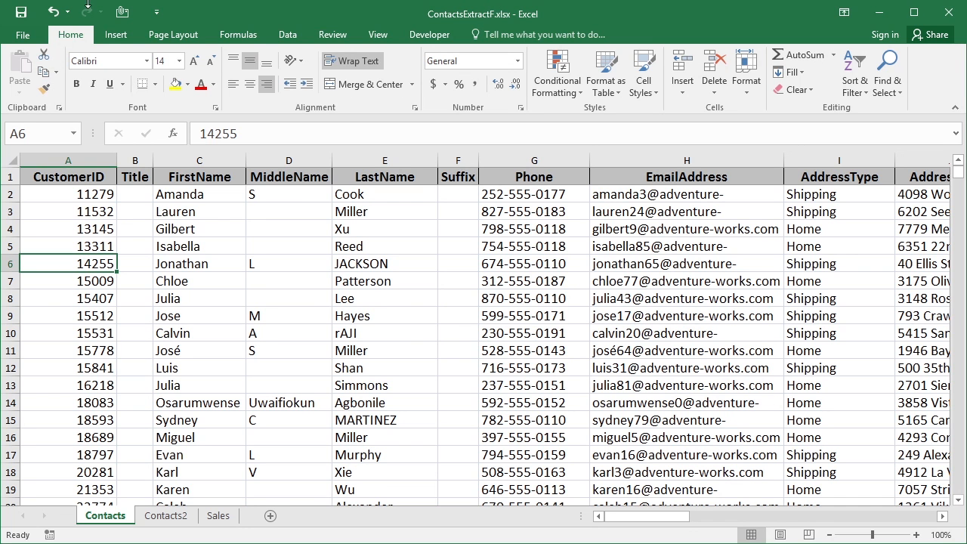
- Name the CustomerID column's filled range, including its header, contactA on the Contacts sheet
click(92, 196)
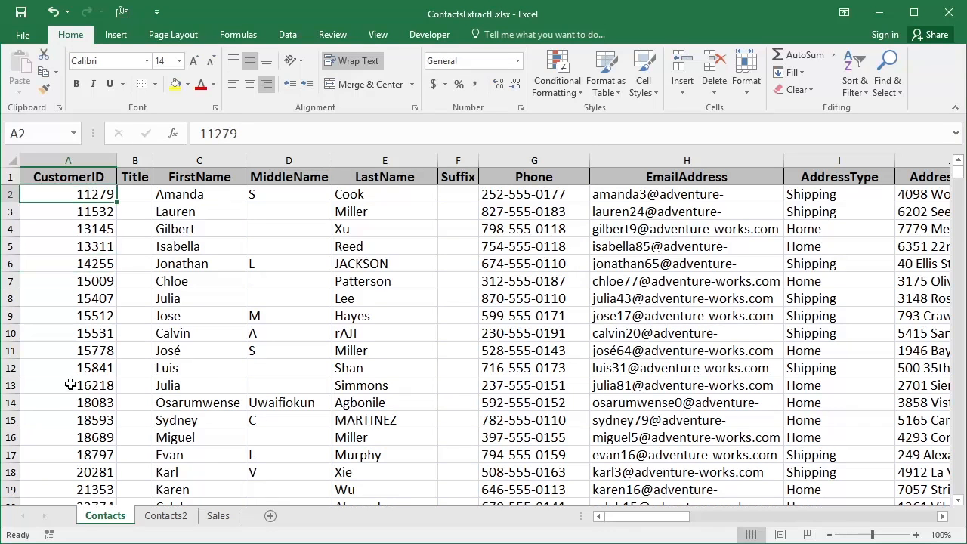
click(182, 515)
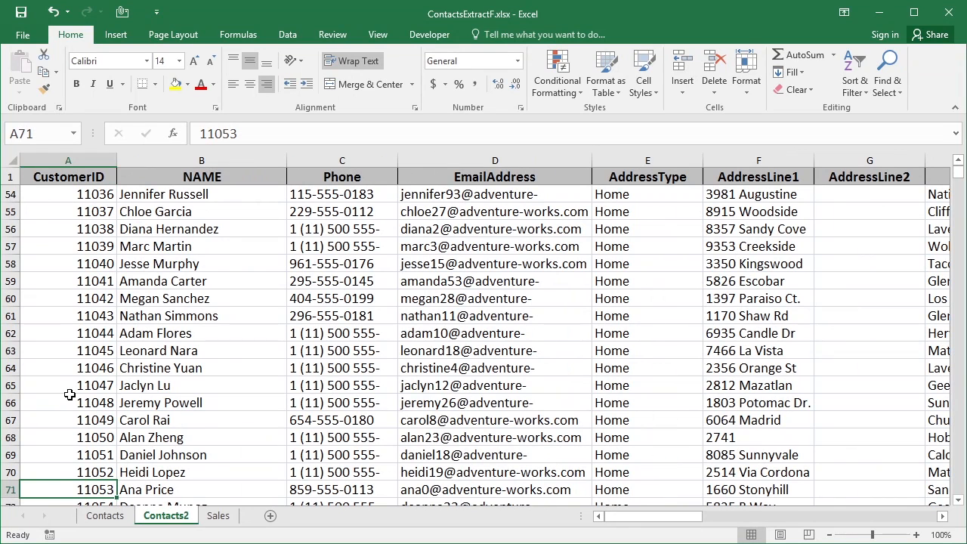
click(106, 515)
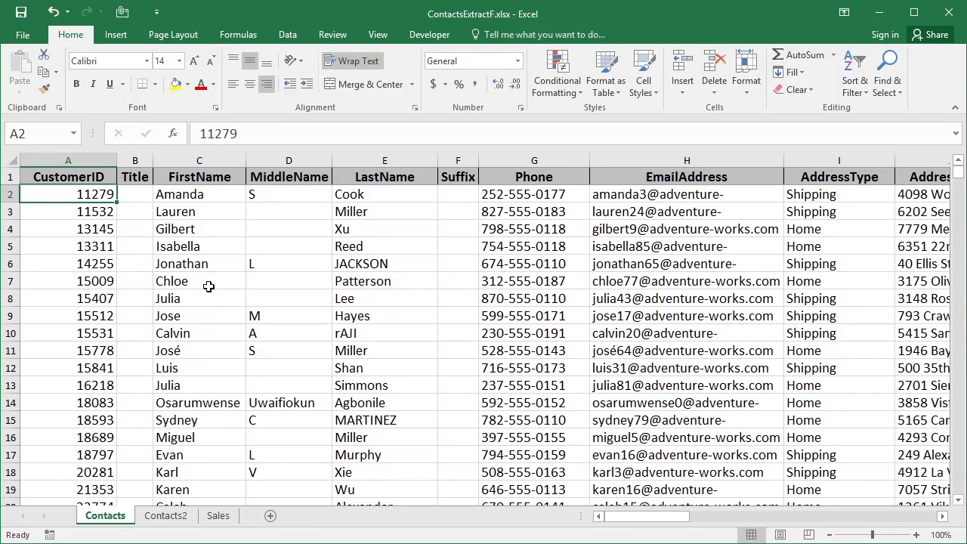
key(Up)
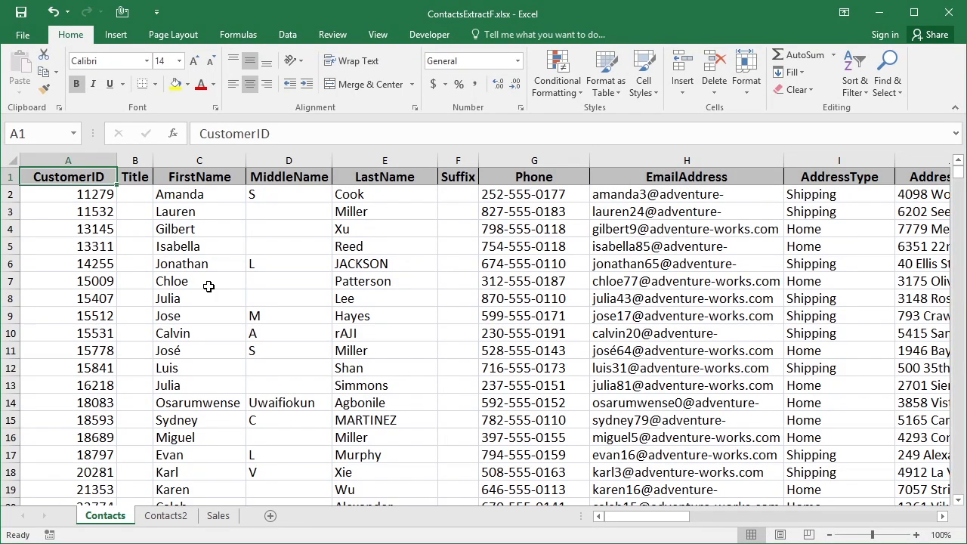
key(ctrl+shift+Down)
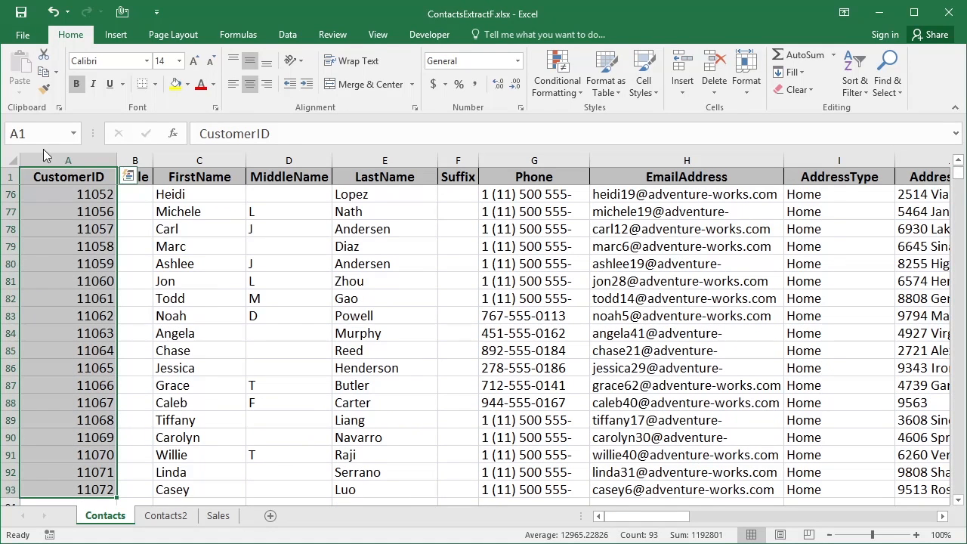
click(37, 139)
text(contactA)
key(Return)
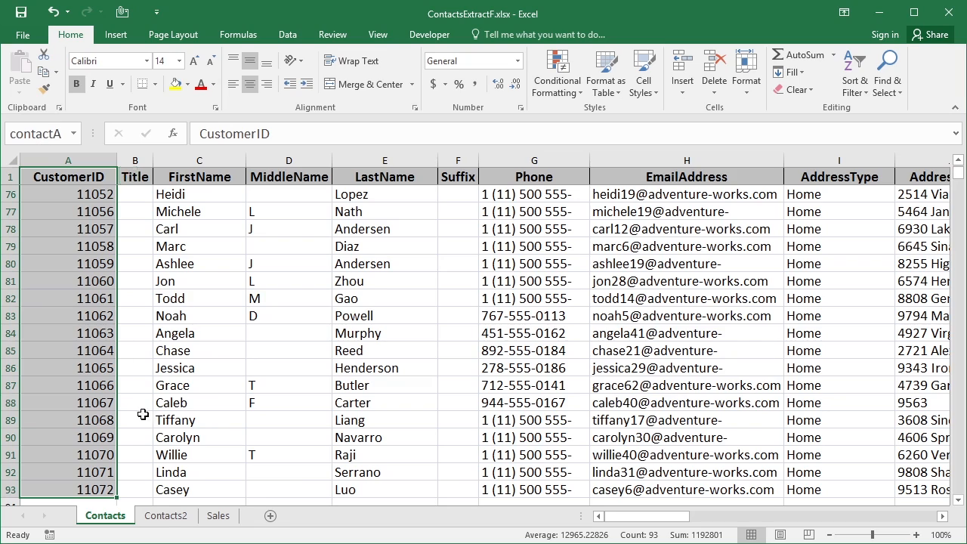
- Name the CustomerID column's filled range, including its header, ContactsB on the Contacts2 sheet
click(165, 516)
click(81, 178)
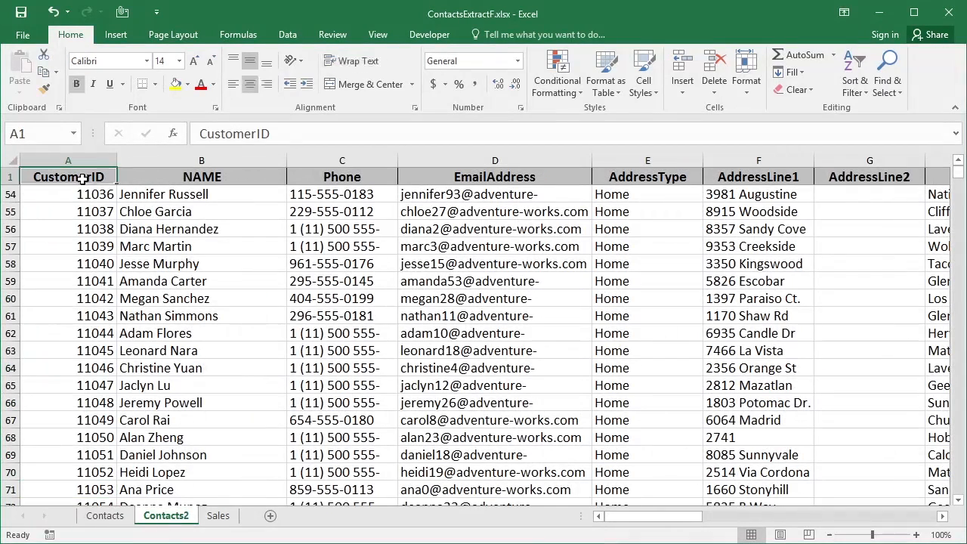
key(End)
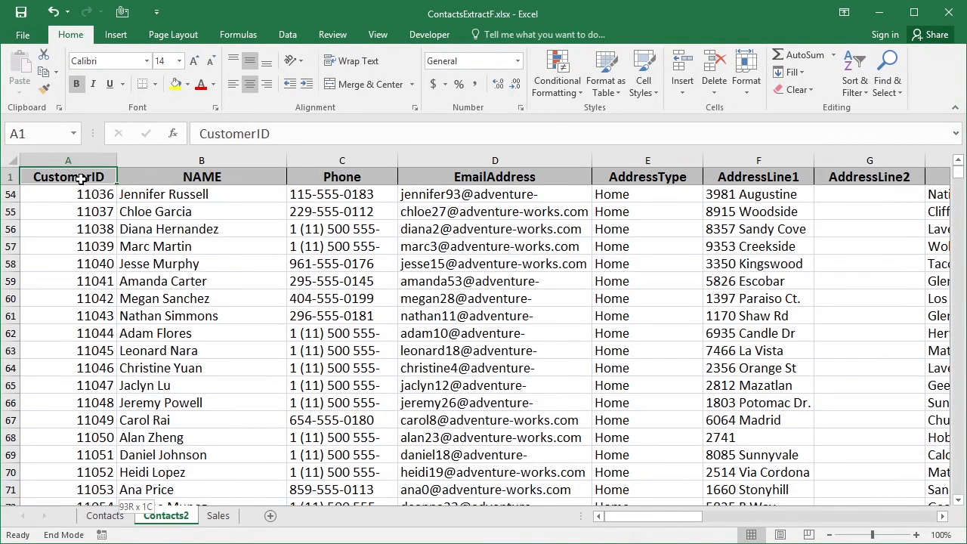
key(shift+Down)
click(49, 134)
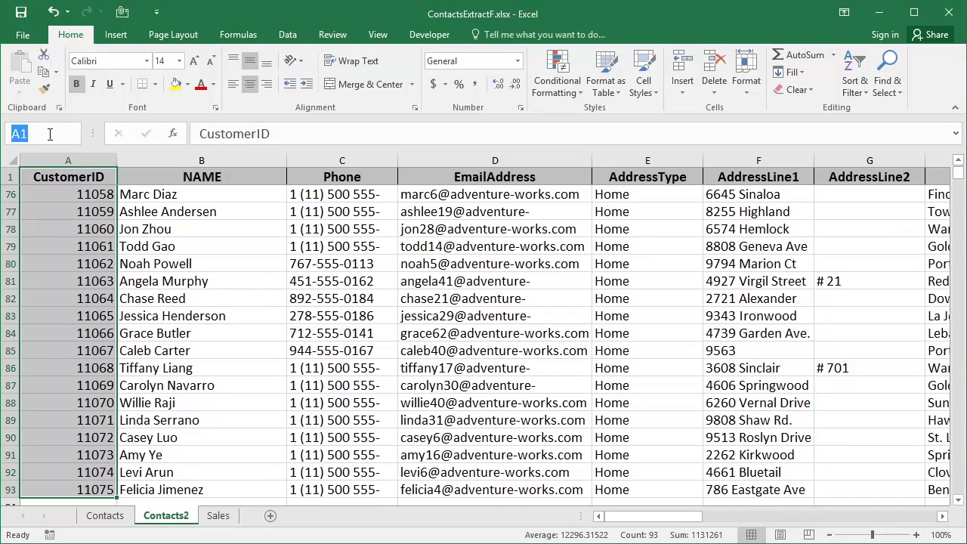
text(ContactsB)
key(Return)
- Insert a new column before Title on the Contacts sheet and give it the header Check 2
click(113, 517)
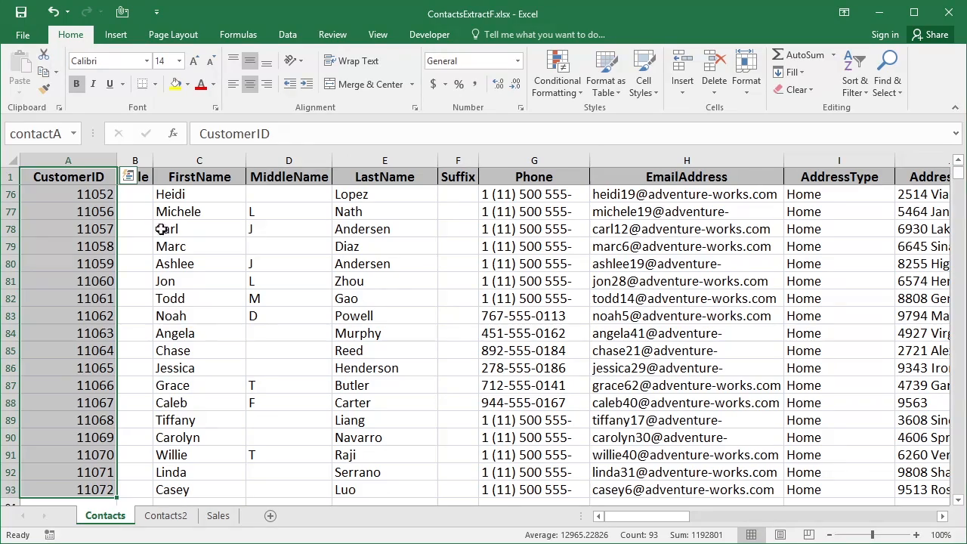
right_click(143, 162)
click(179, 262)
click(146, 197)
key(Up)
key(Up)
key(Up)
key(Up)
key(Up)
key(Up)
key(Up)
key(Up)
key(Up)
key(Up)
key(Up)
key(Up)
key(Up)
key(Up)
key(Up)
key(Up)
key(Up)
key(Up)
key(Up)
key(Up)
key(Up)
key(Up)
key(Up)
key(Up)
key(Up)
key(Up)
key(Up)
key(Up)
key(Up)
key(Up)
key(Up)
key(Up)
key(Up)
key(Up)
text(Check 2)
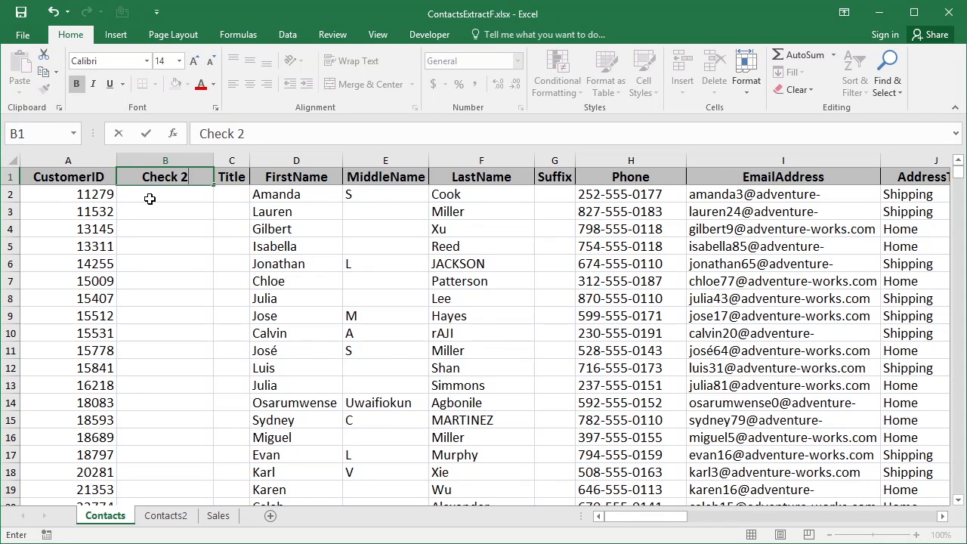
key(Return)
- Enter =VLOOKUP(A2,ContactsB,1,FALSE) in B2 and fill it down the Check 2 column
text(=vl)
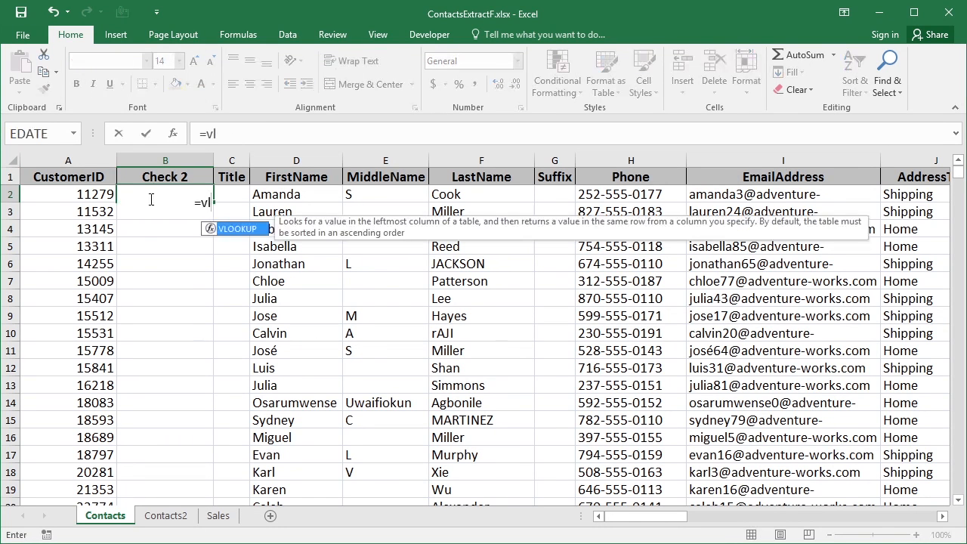
text(ookup()
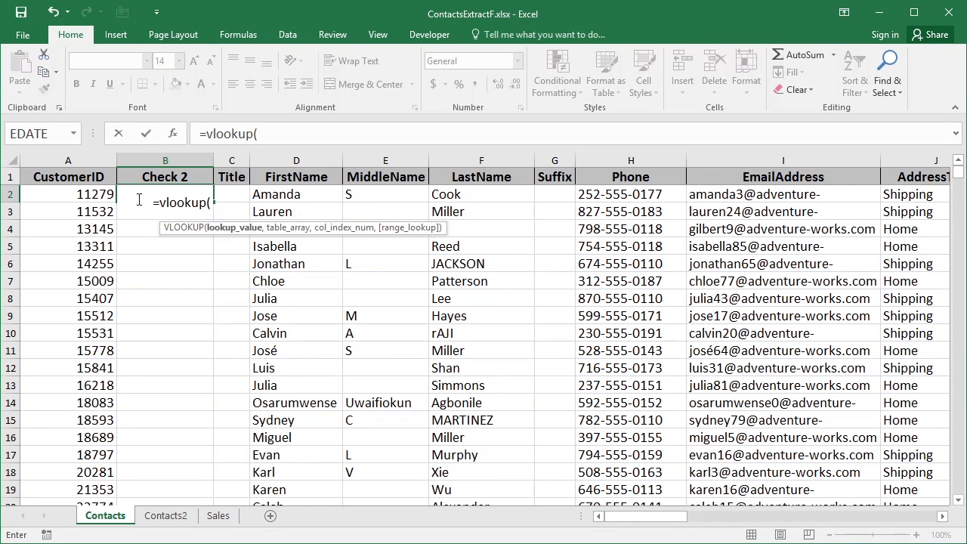
click(63, 191)
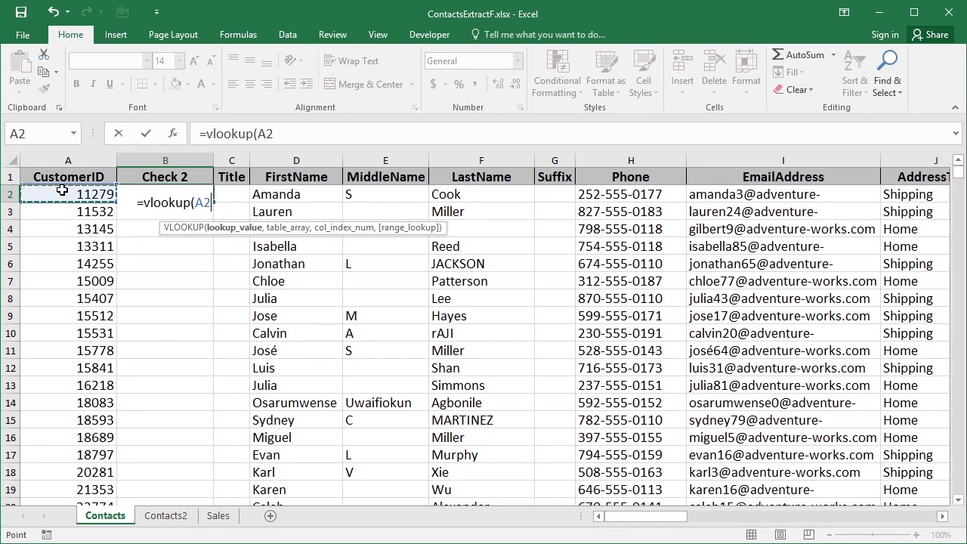
text(,contact)
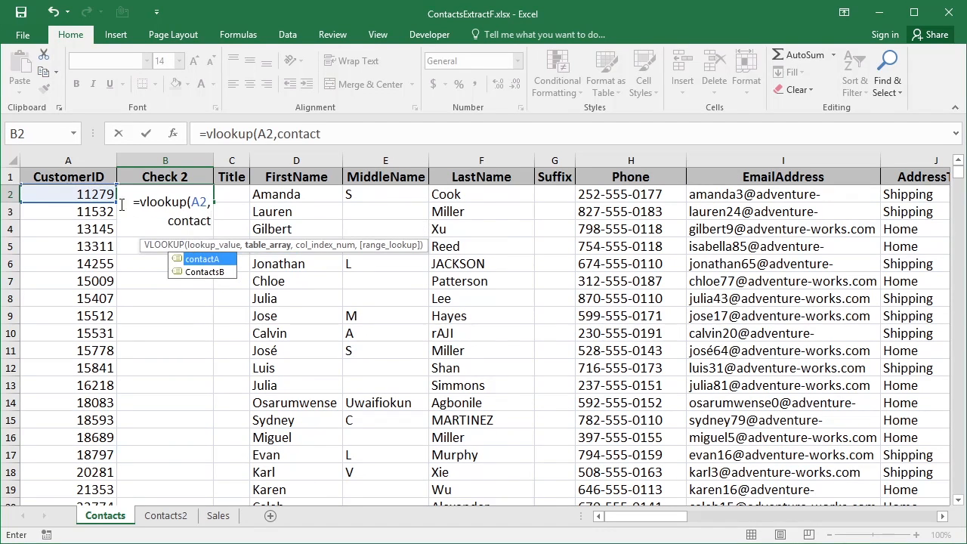
double_click(204, 271)
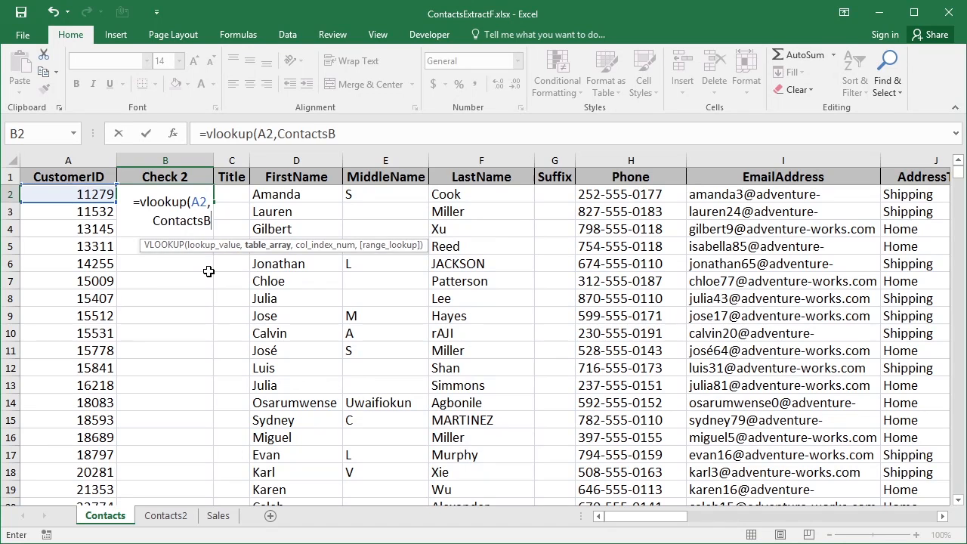
text(,)
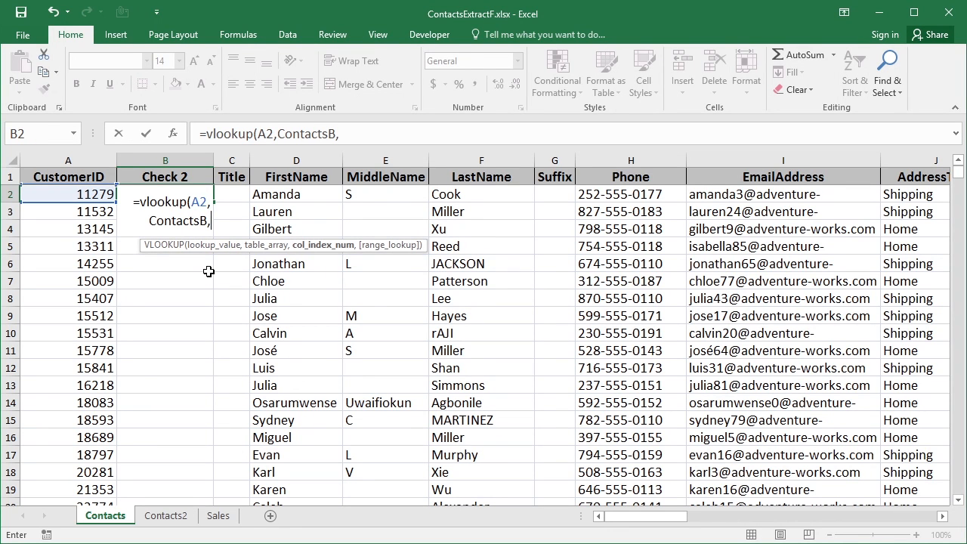
text(1)
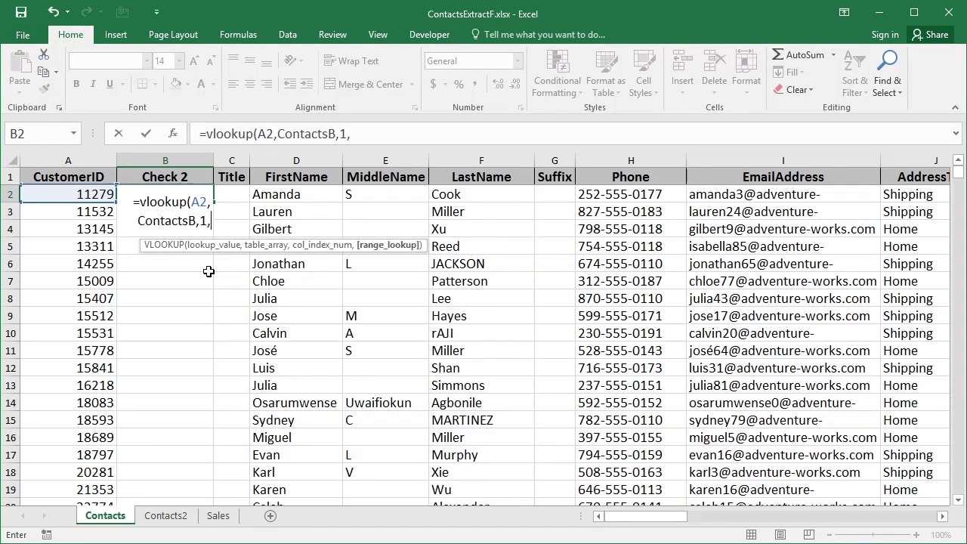
text(,false))
key(ctrl+Return)
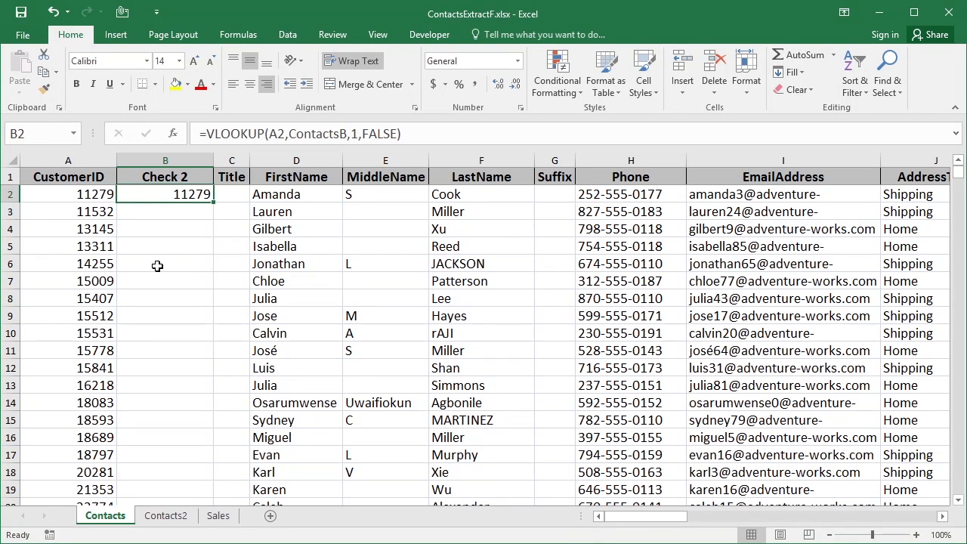
double_click(214, 200)
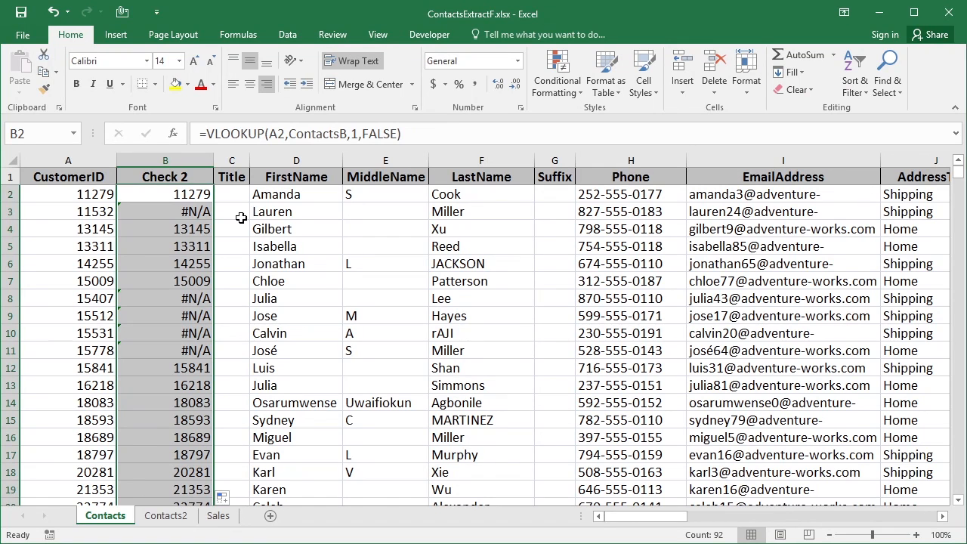
- Wrap the B2 lookup in IF and ISNA so it reads =IF(ISNA(VLOOKUP(A2,ContactsB,1,FALSE)),"NOT EXIST","")
click(165, 197)
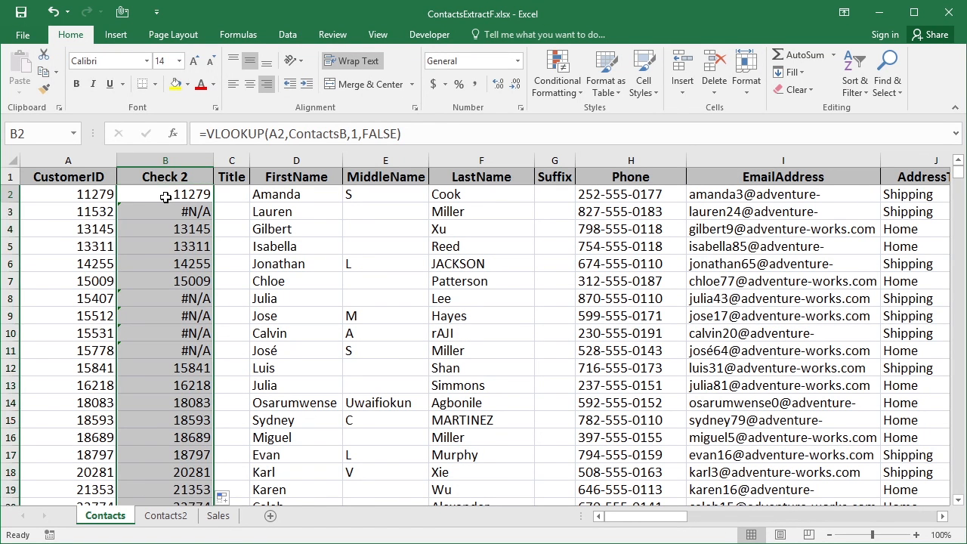
double_click(188, 197)
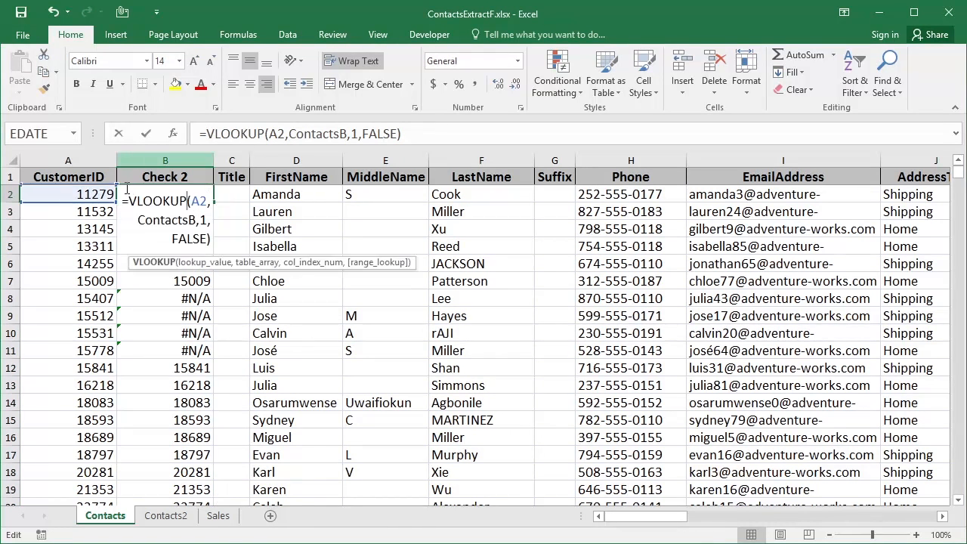
click(128, 201)
text(if(isna)
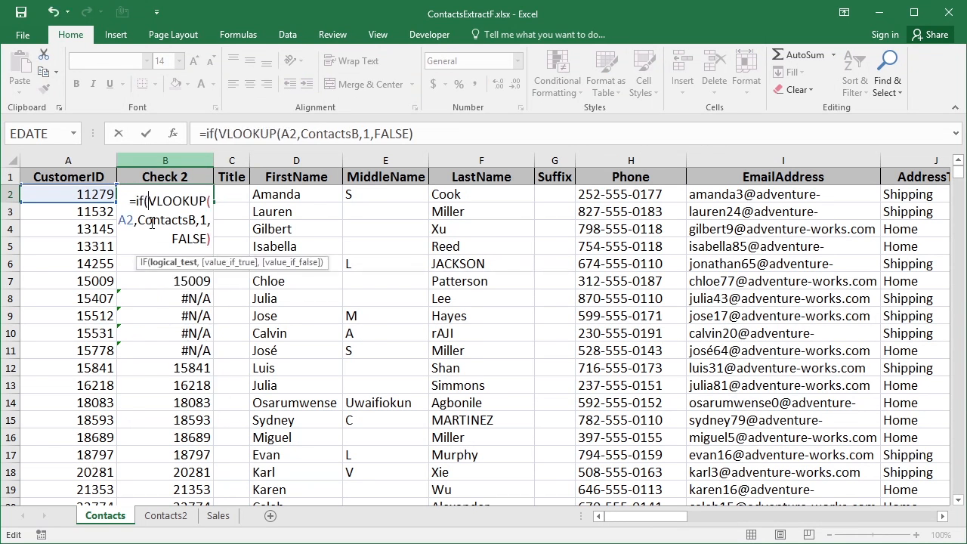
text(()
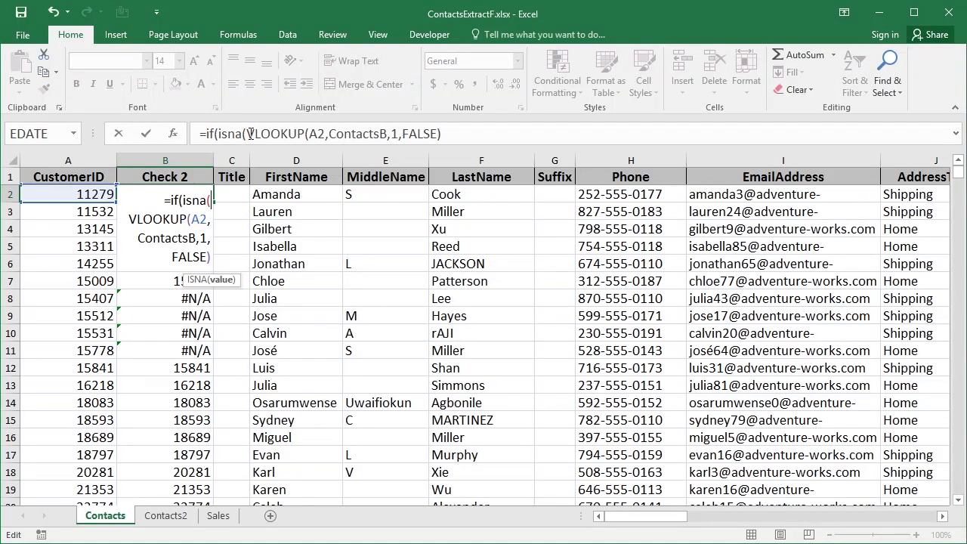
drag(245, 134, 449, 133)
key(ctrl+c)
click(449, 133)
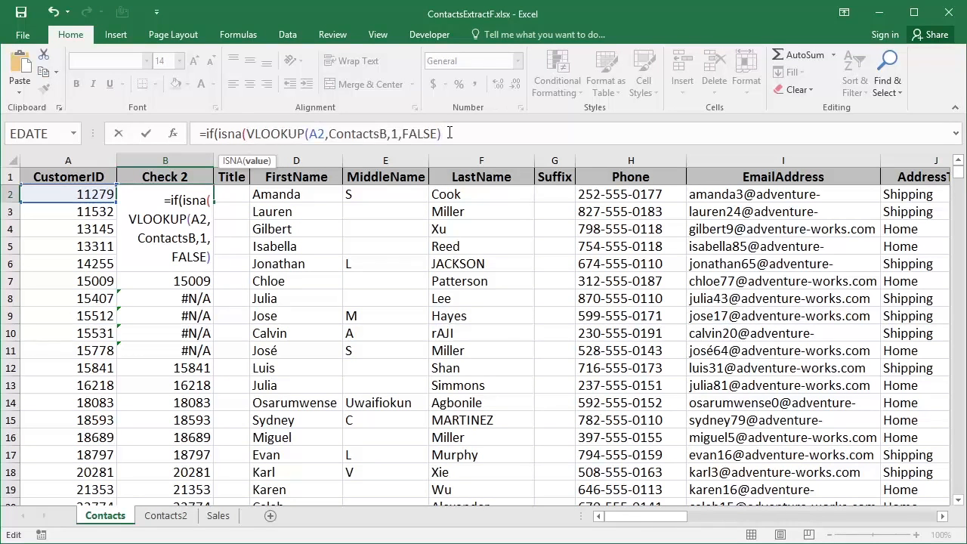
text(),)
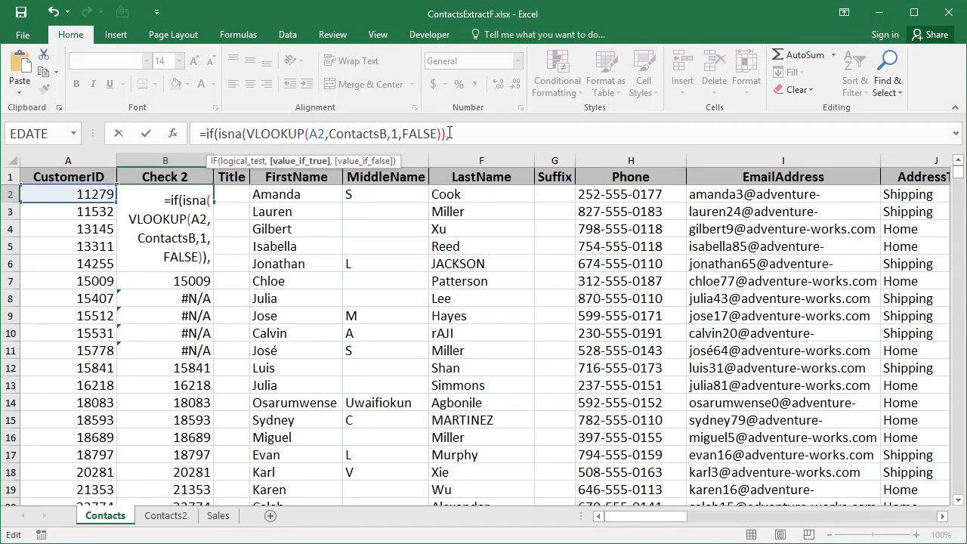
text("NOT EXIST")
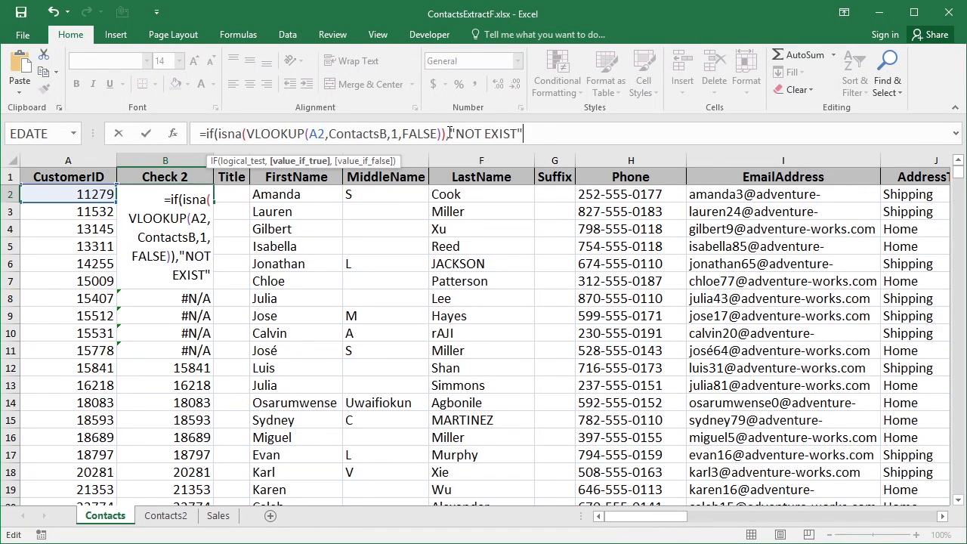
text(,)
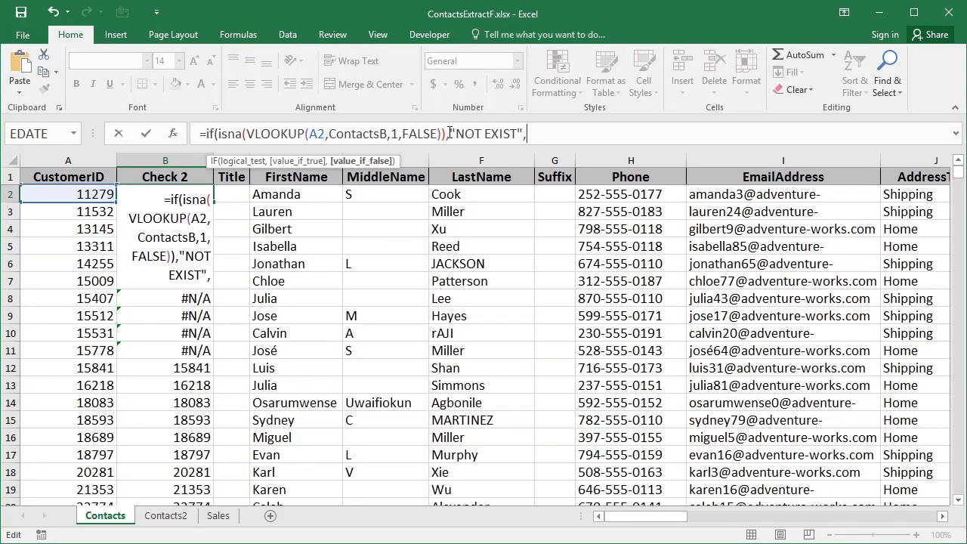
text(""))
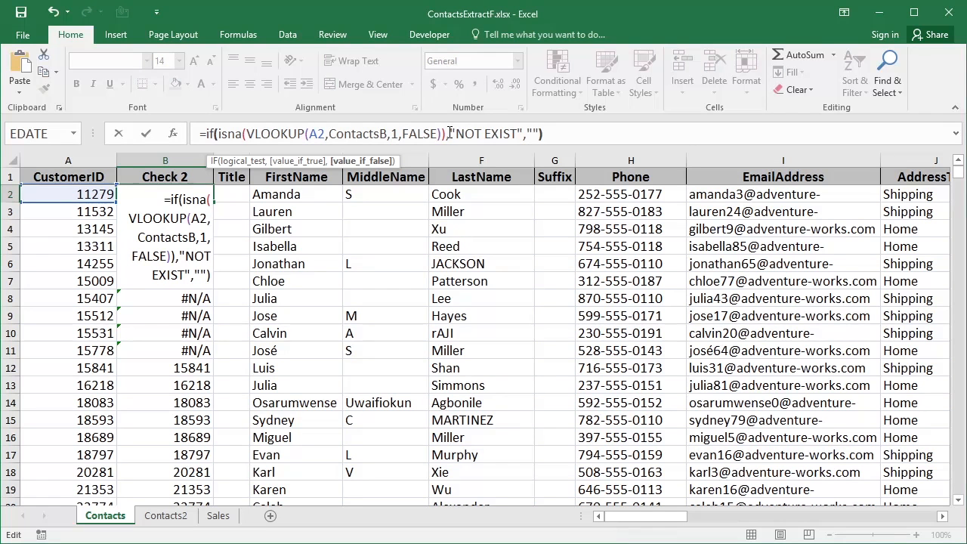
key(ctrl+Return)
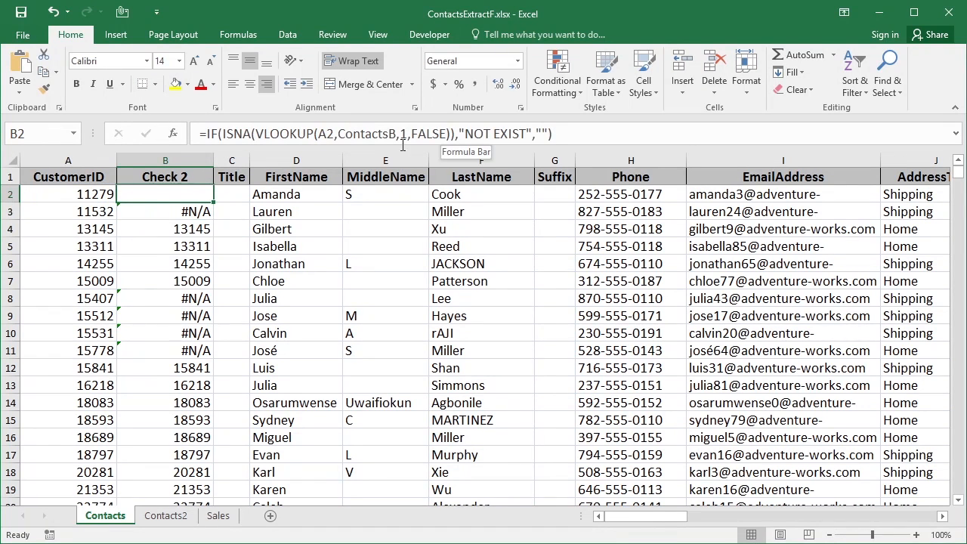
- Set the value-if-false result of the B2 formula to "-" and fill the formula down the Check 2 column
click(544, 134)
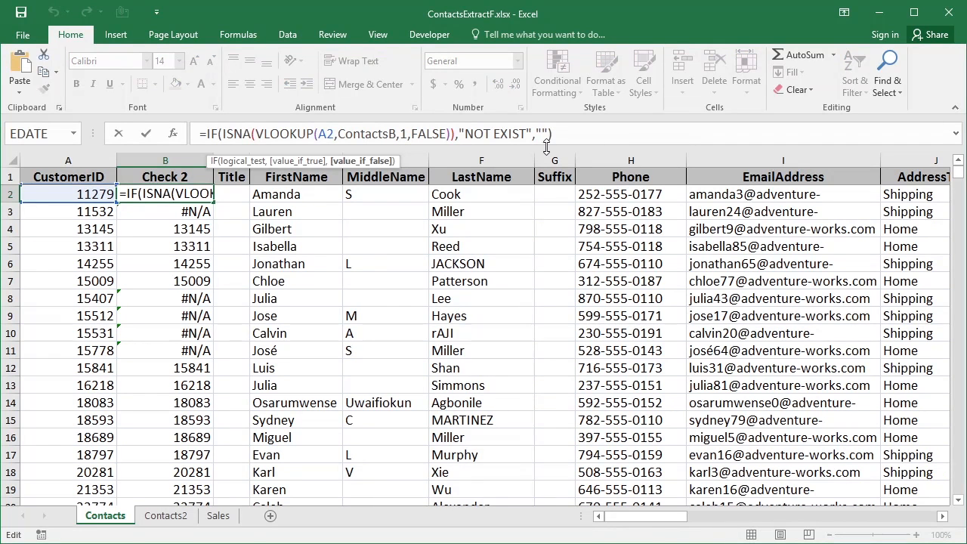
text(-)
key(Return)
key(Up)
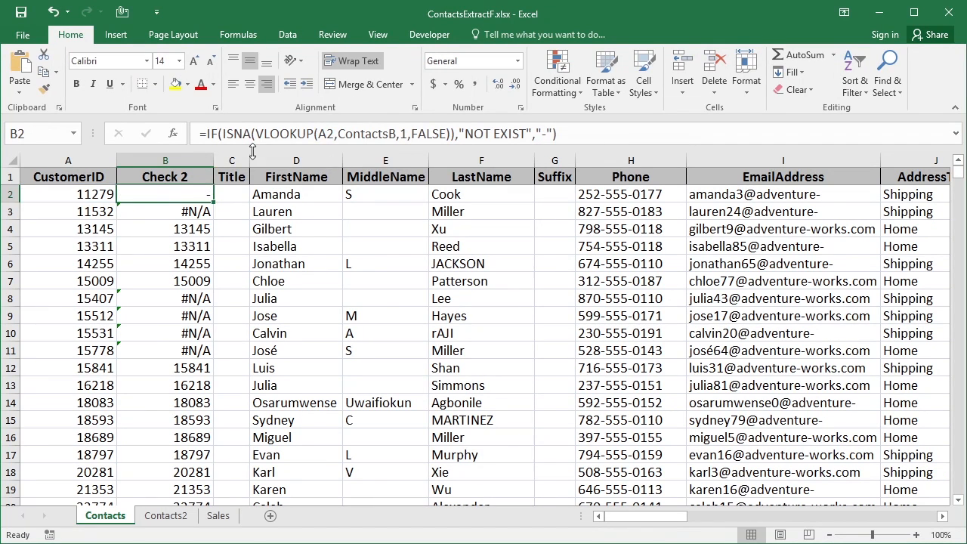
double_click(213, 202)
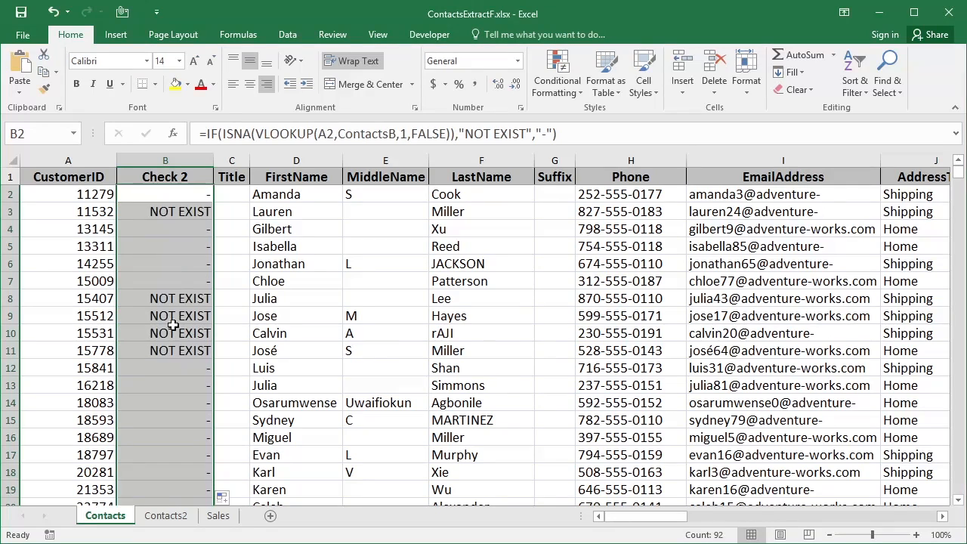
drag(958, 172, 958, 172)
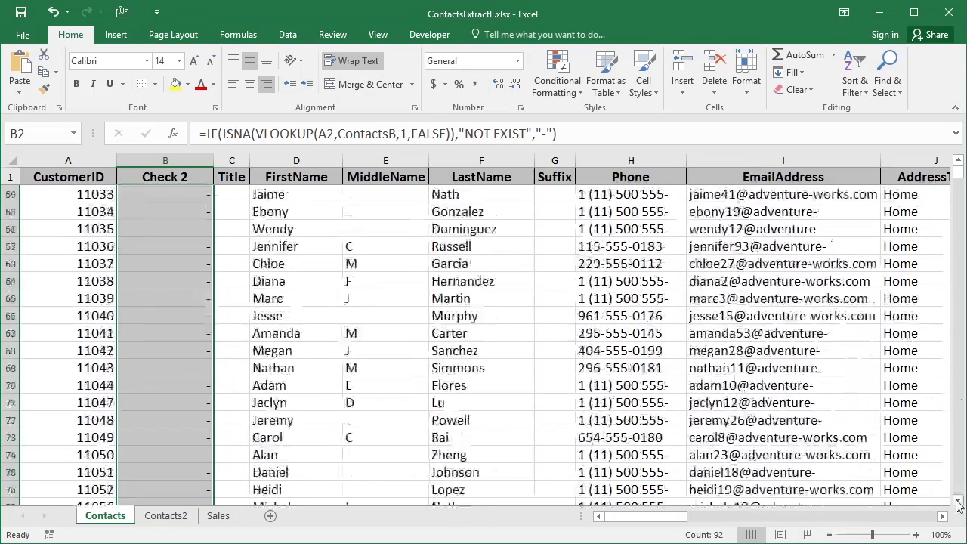
click(958, 500)
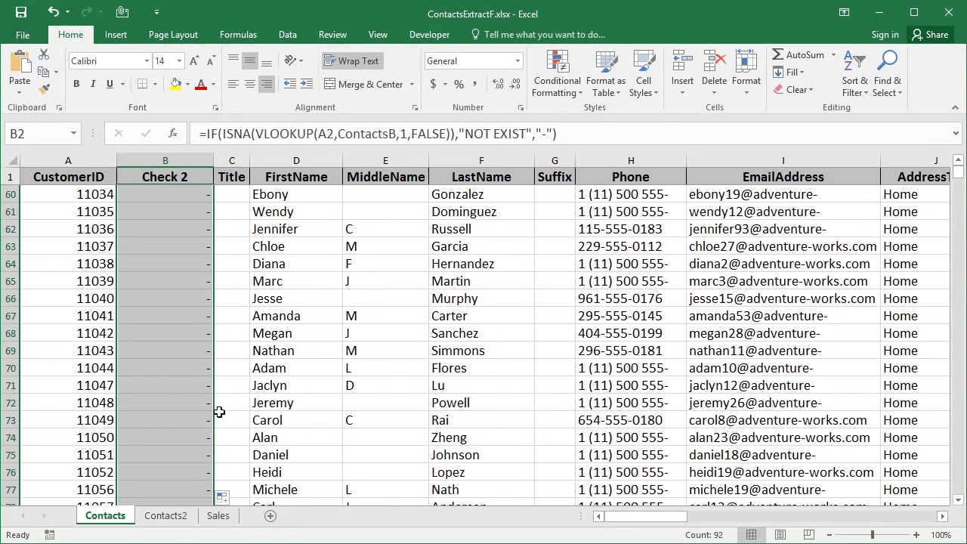
- Insert a new column before NAME on the Contacts2 sheet and give it the header check
click(172, 518)
click(154, 159)
key(ctrl+plus)
click(161, 179)
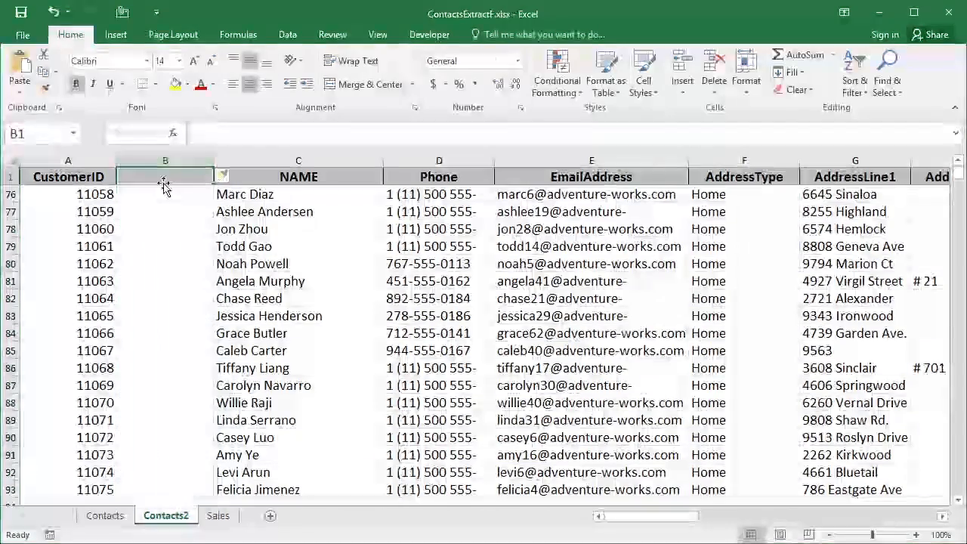
text(check)
key(Down)
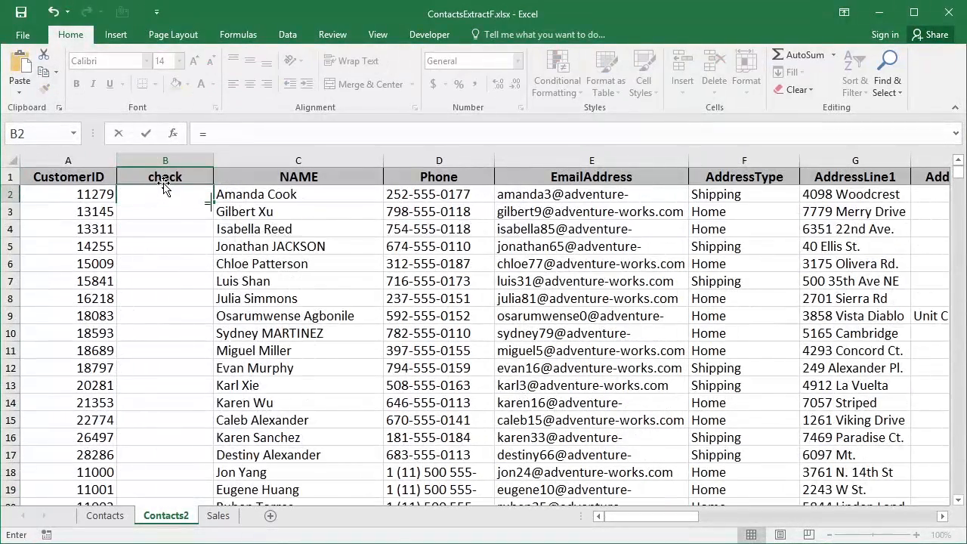
- Enter =VLOOKUP(A2,contactA,1,FALSE) in B2 of Contacts2 and fill it down the check column
text(=vlookup()
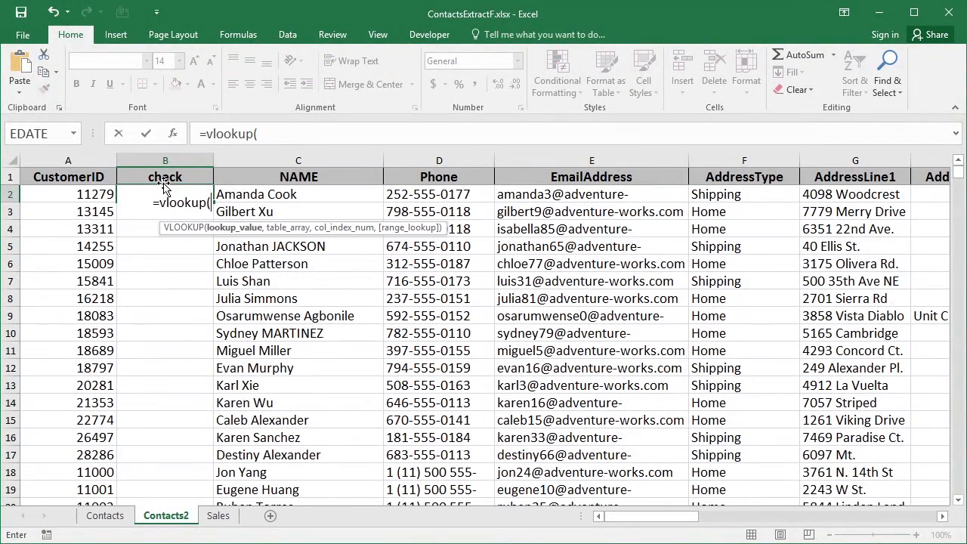
click(96, 194)
text(,con)
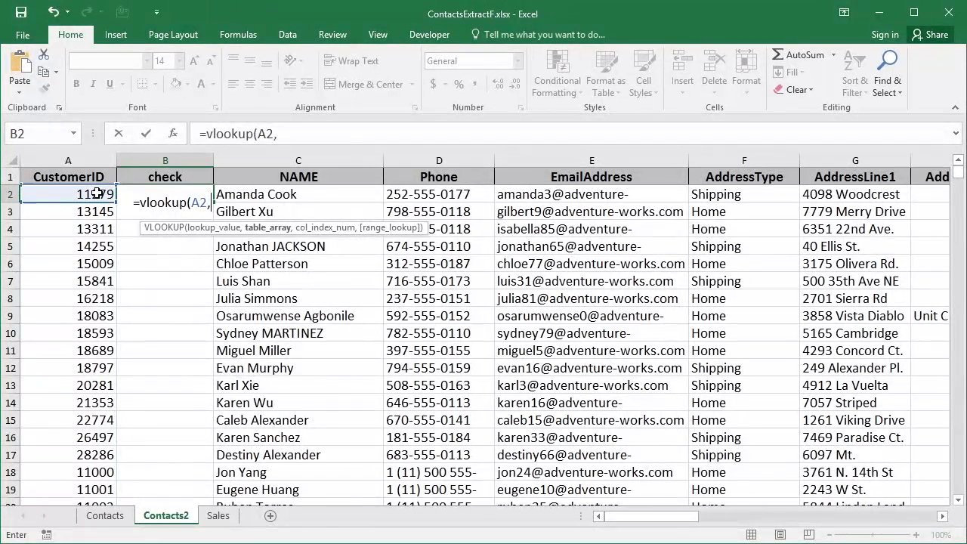
key(Down)
key(Down)
key(Down)
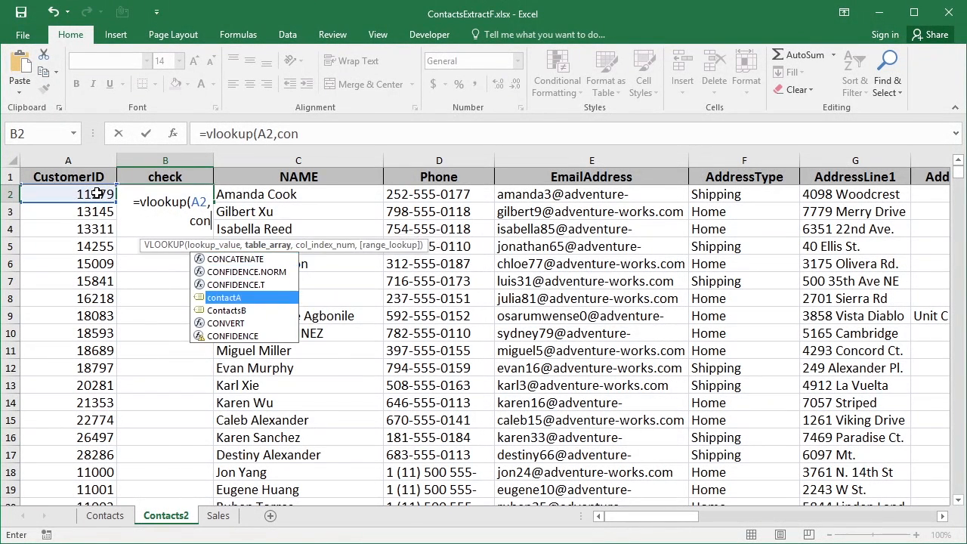
double_click(223, 298)
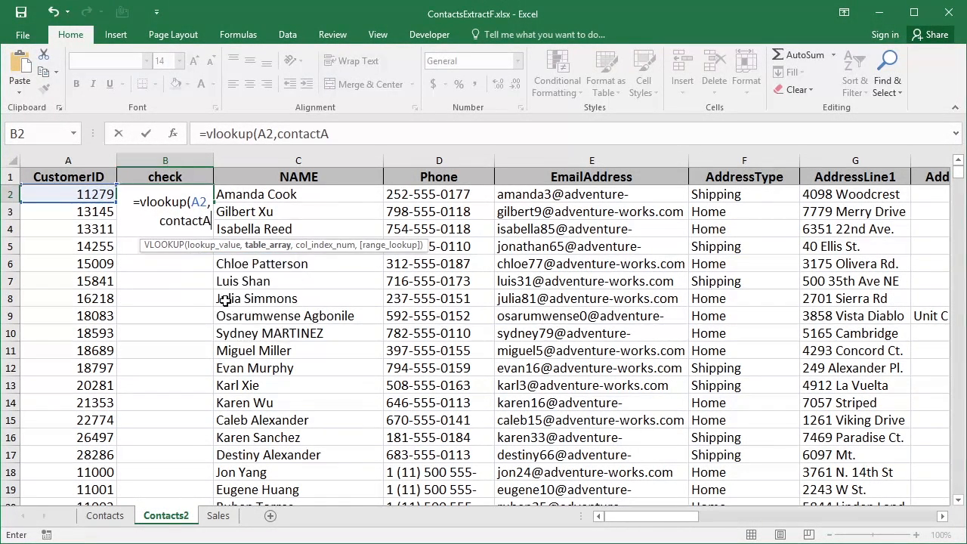
text(,1,false))
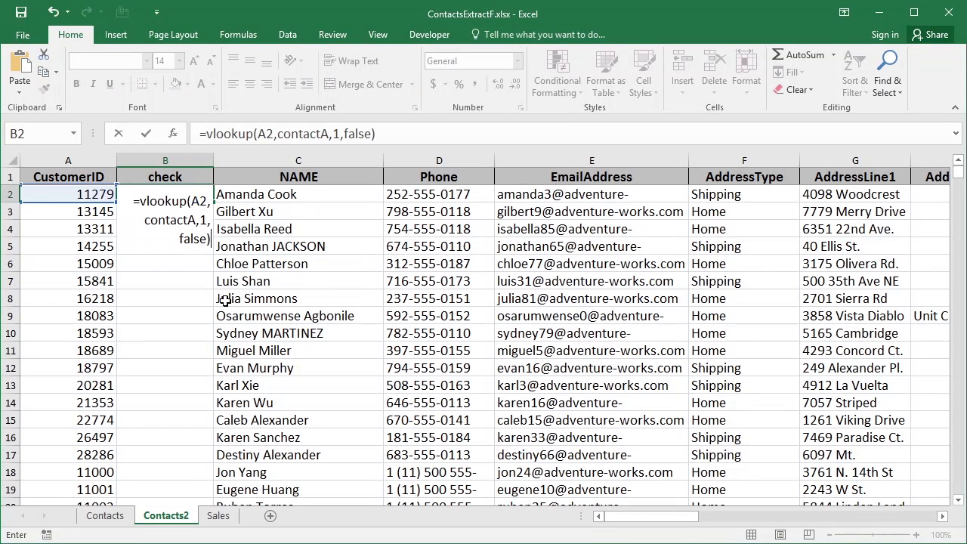
key(ctrl+Return)
double_click(213, 201)
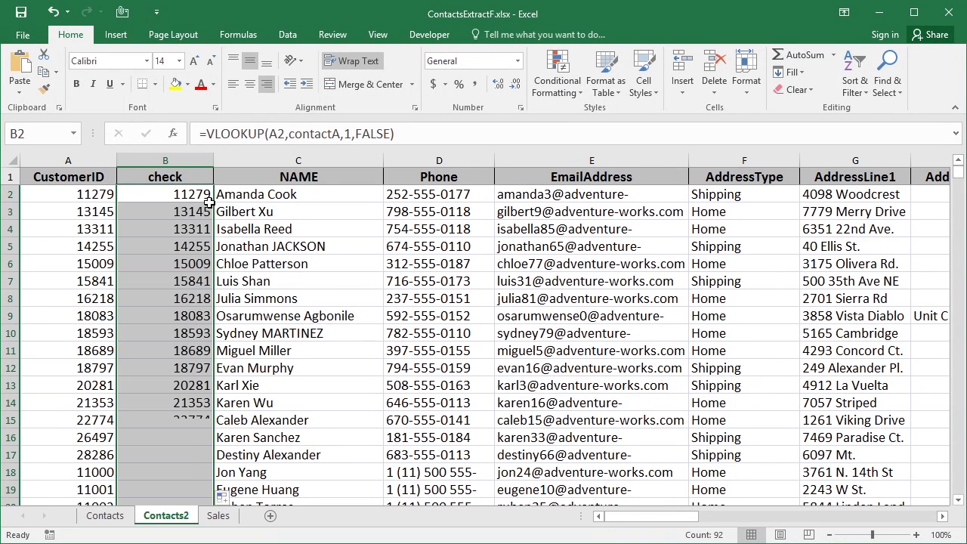
- Review the check column's lookup results on Contacts2 and the ID column on the Sales sheet against both contact sheets
click(958, 499)
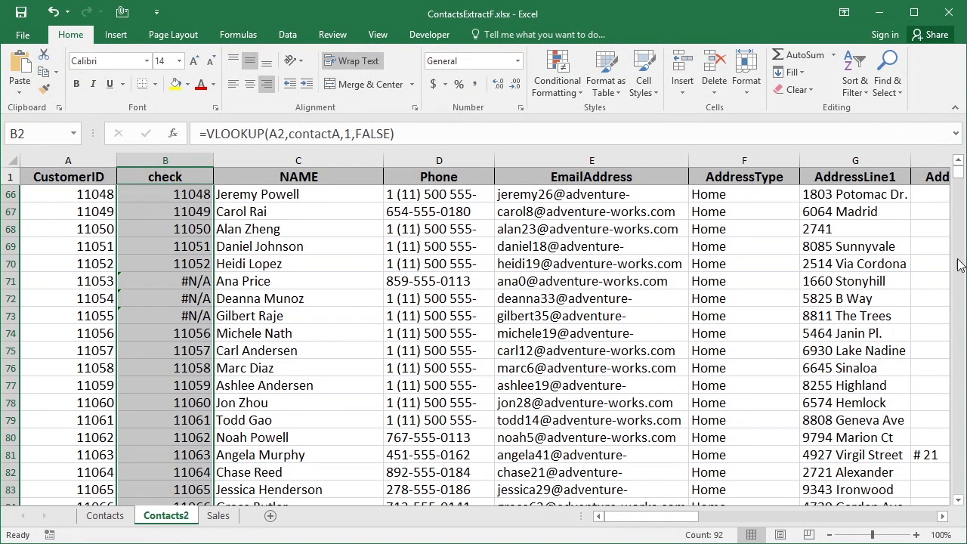
drag(958, 180, 957, 175)
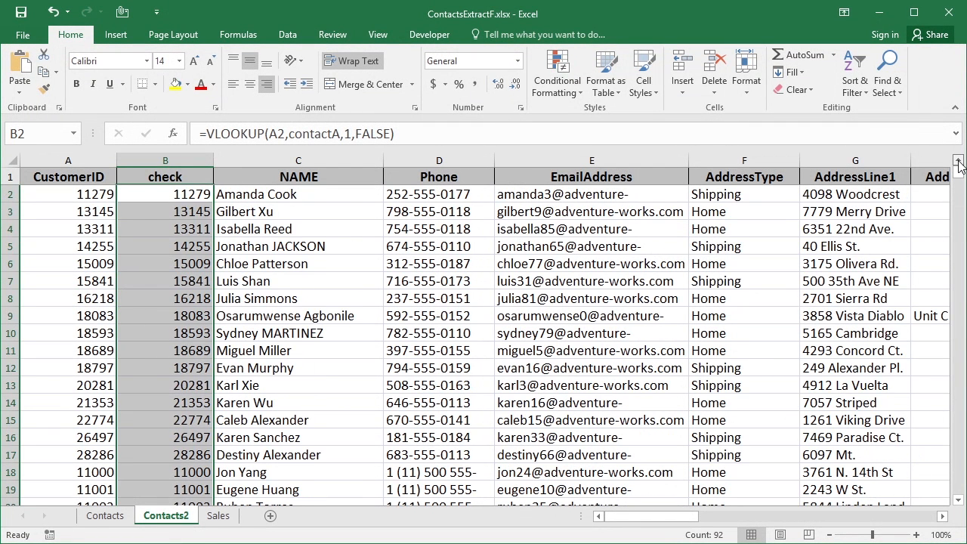
click(190, 194)
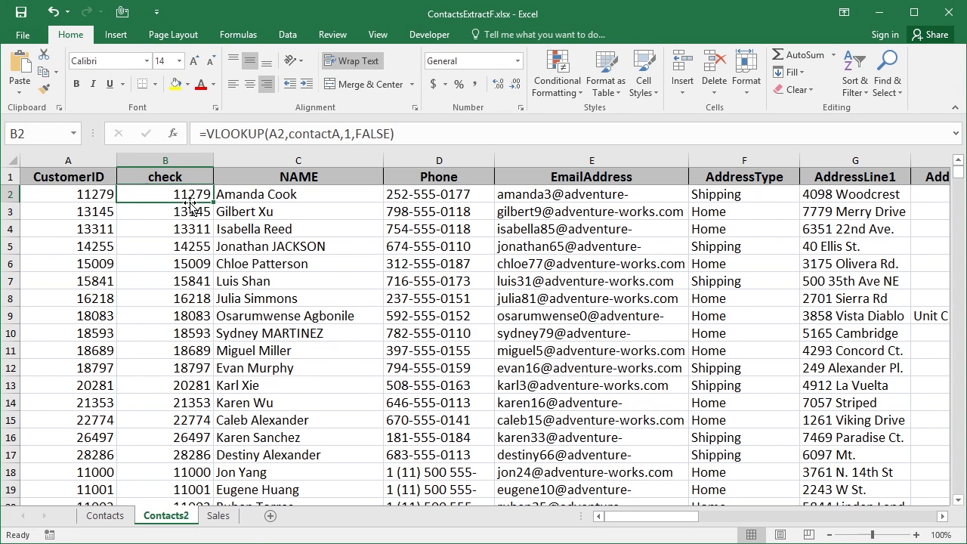
click(227, 521)
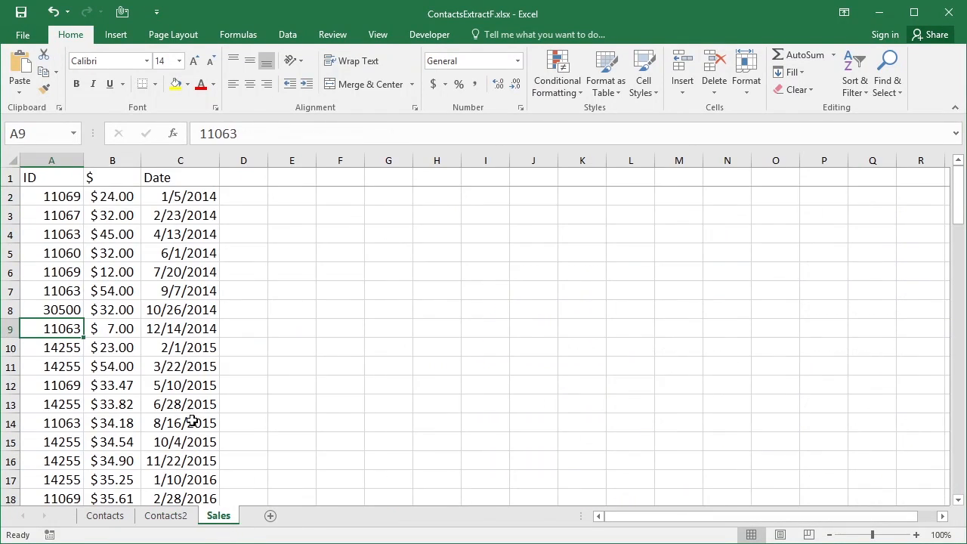
click(69, 197)
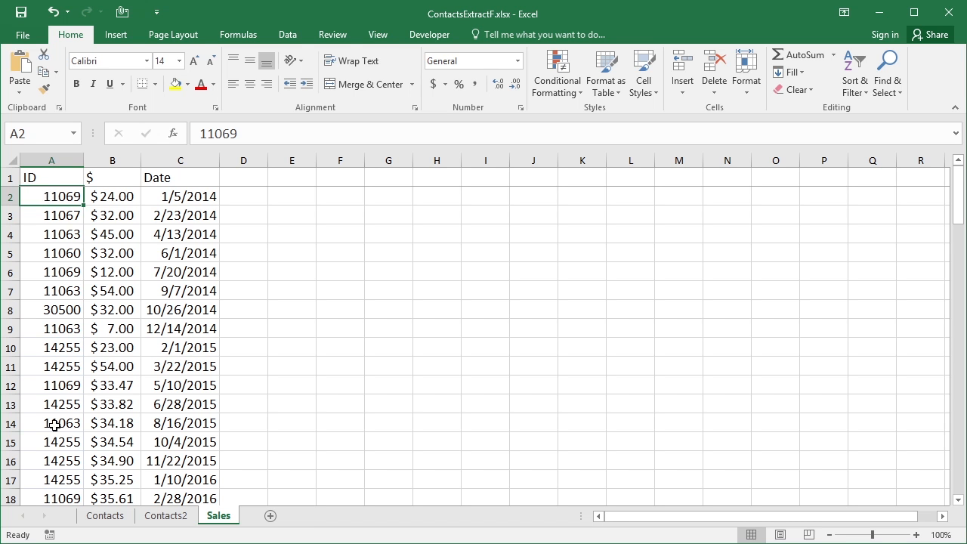
click(154, 515)
click(105, 516)
click(148, 517)
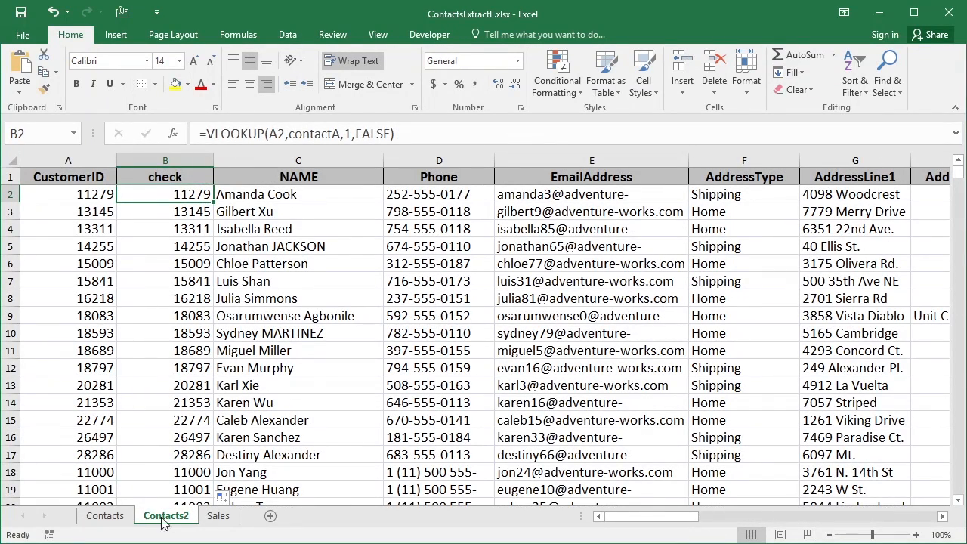
- Enter =VLOOKUP(A2,contactA,1,FALSE) in cell D2 of the Sales sheet
click(216, 516)
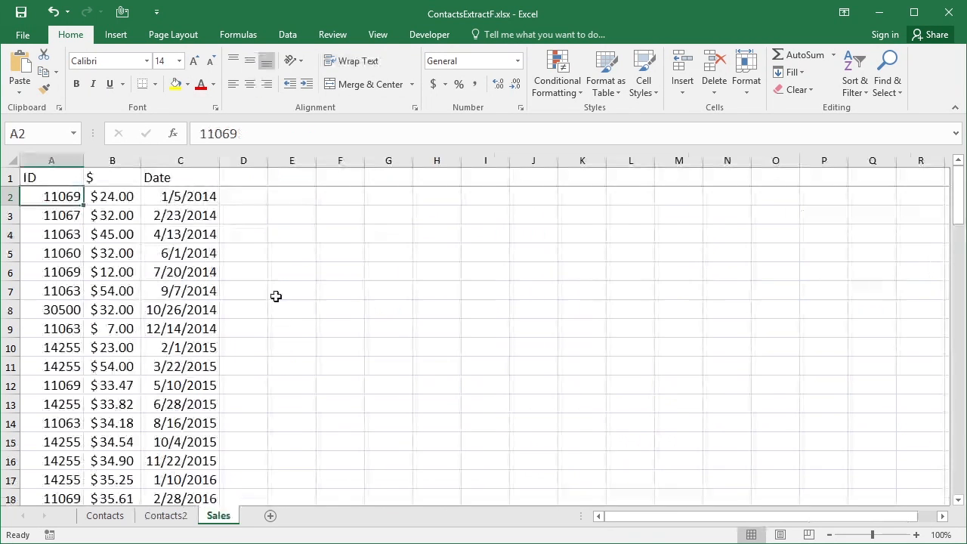
click(250, 197)
text(=vl)
key(Tab)
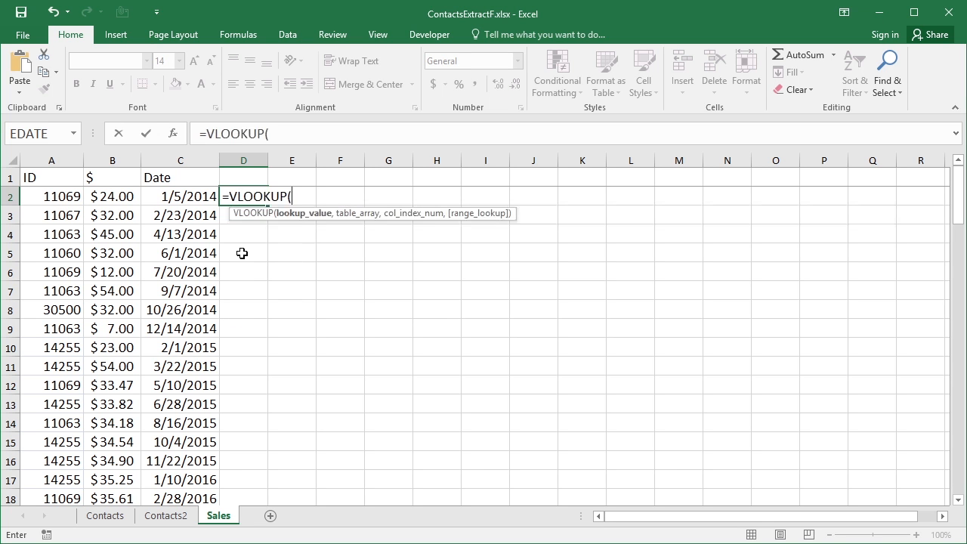
click(73, 196)
text(,contacta,1,false)
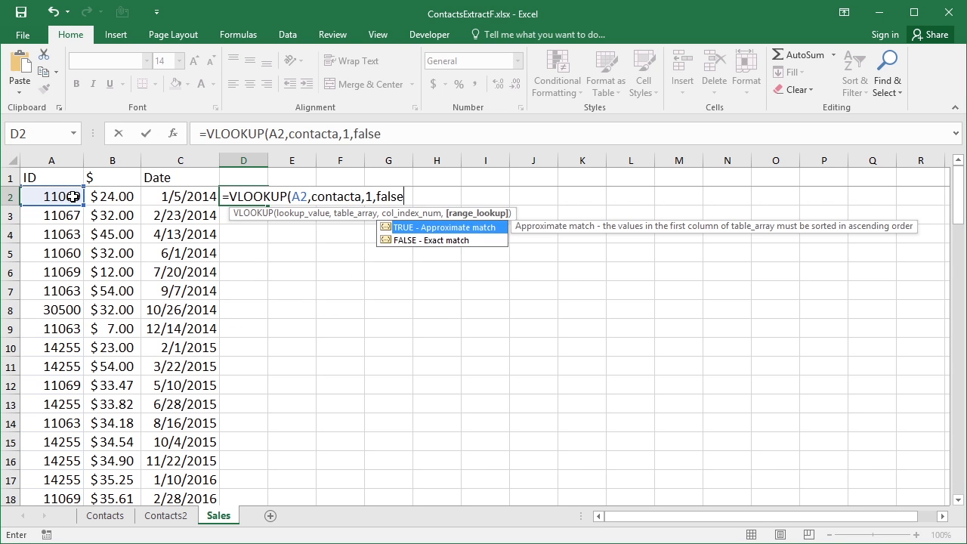
text())
key(Return)
key(Up)
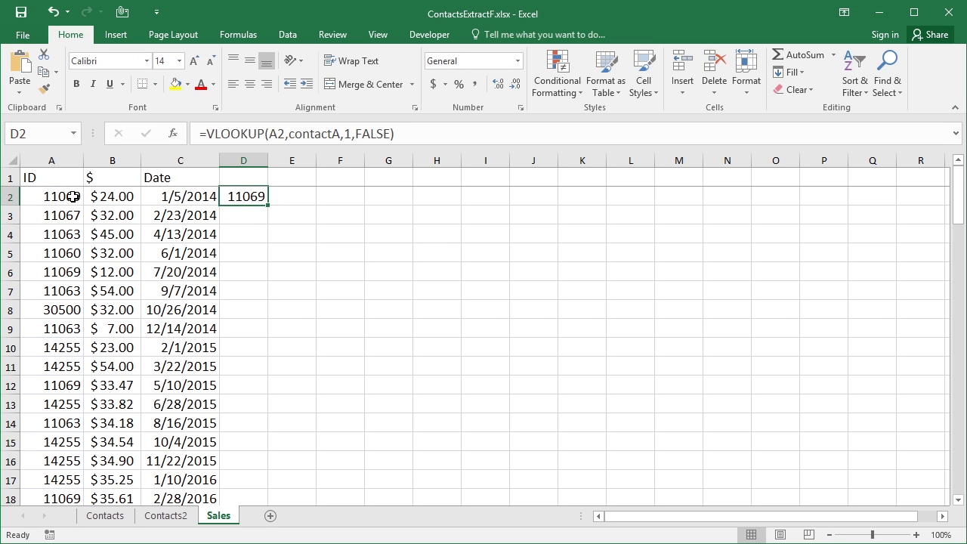
key(Right)
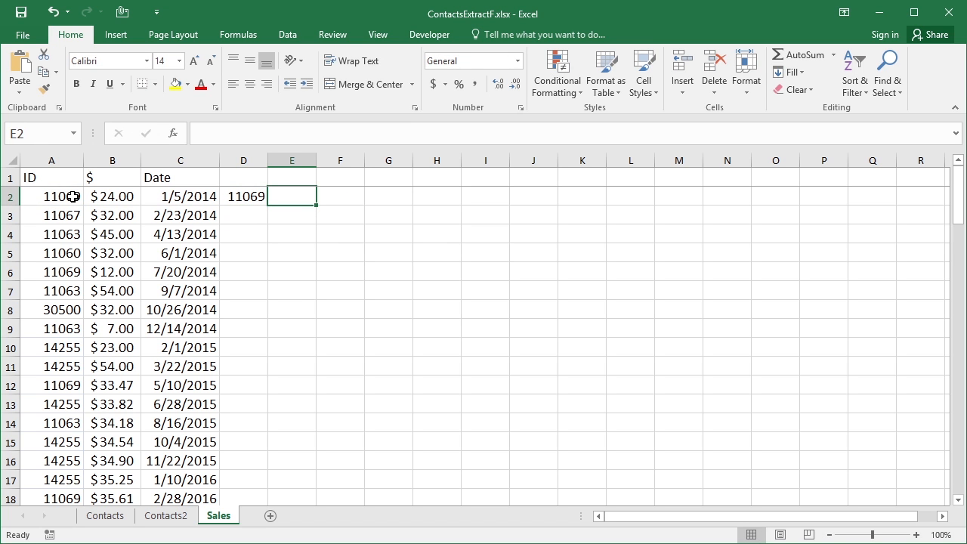
key(Left)
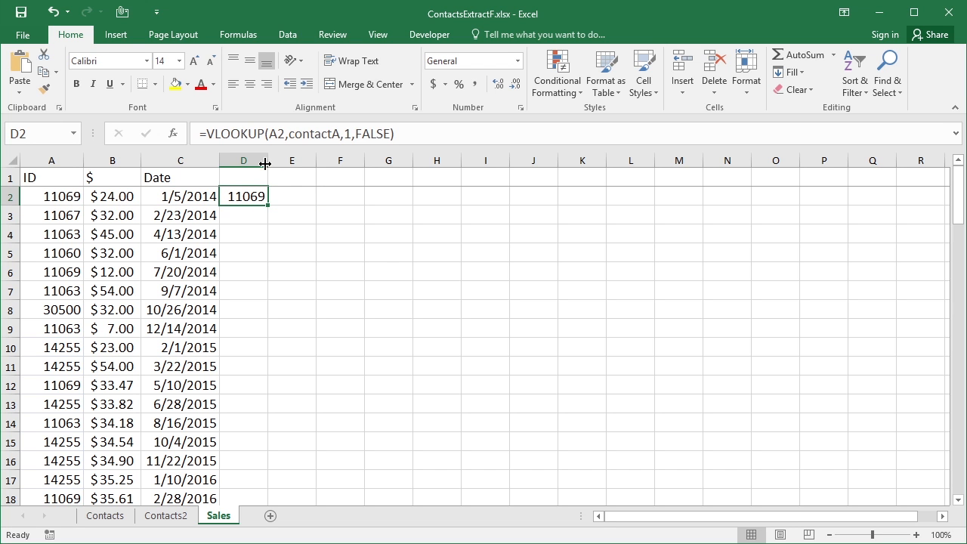
- Wrap the D2 lookup on the Sales sheet in IF and ISNA, with "MISSING ID" as the value-if-true result
click(207, 133)
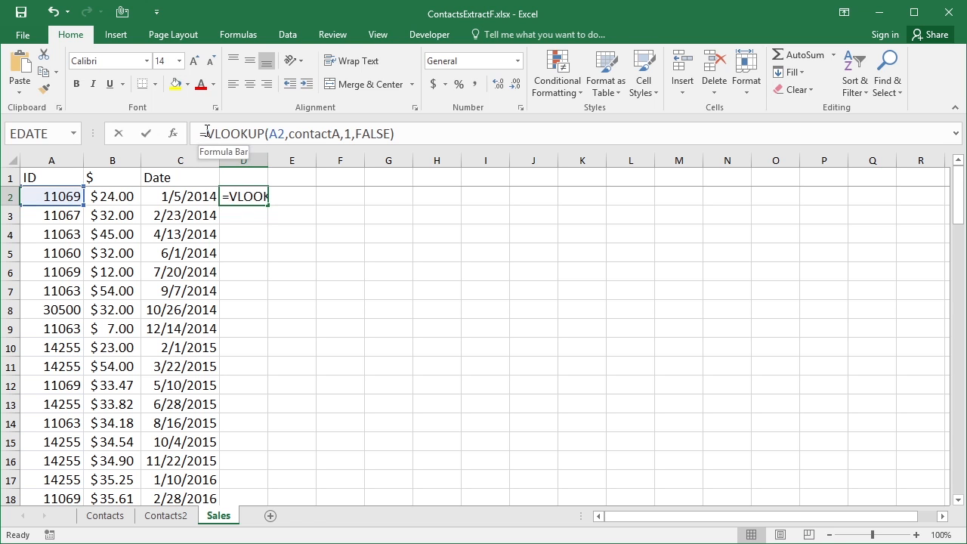
text(if(isna()
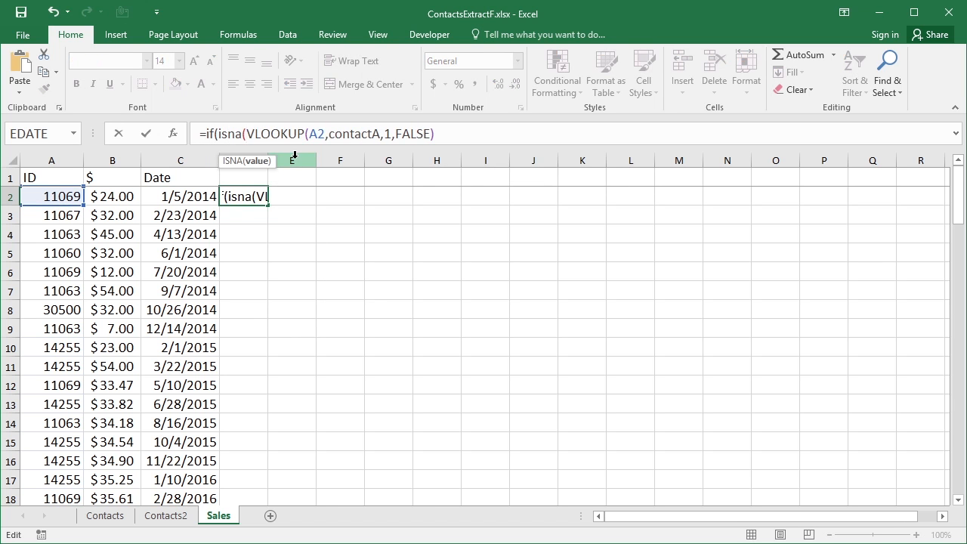
text())
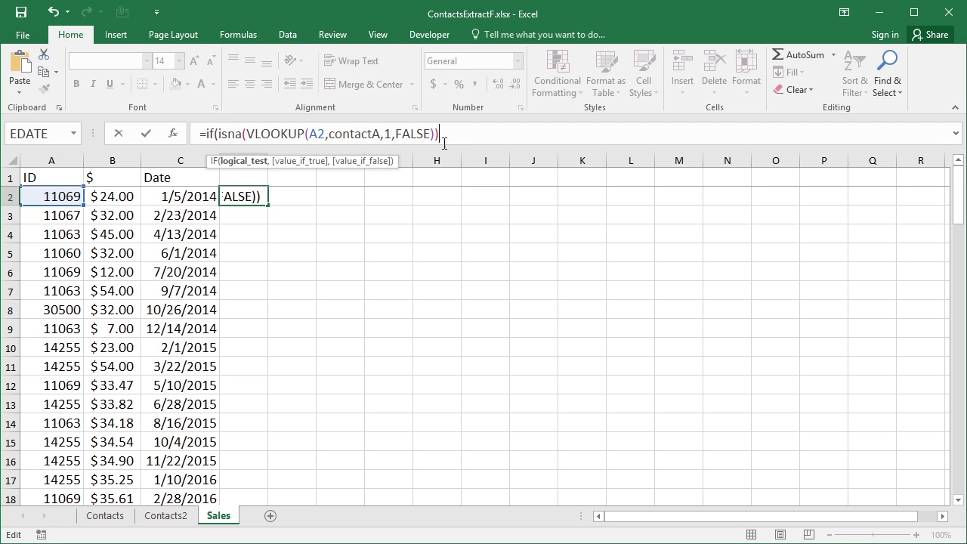
text(,)
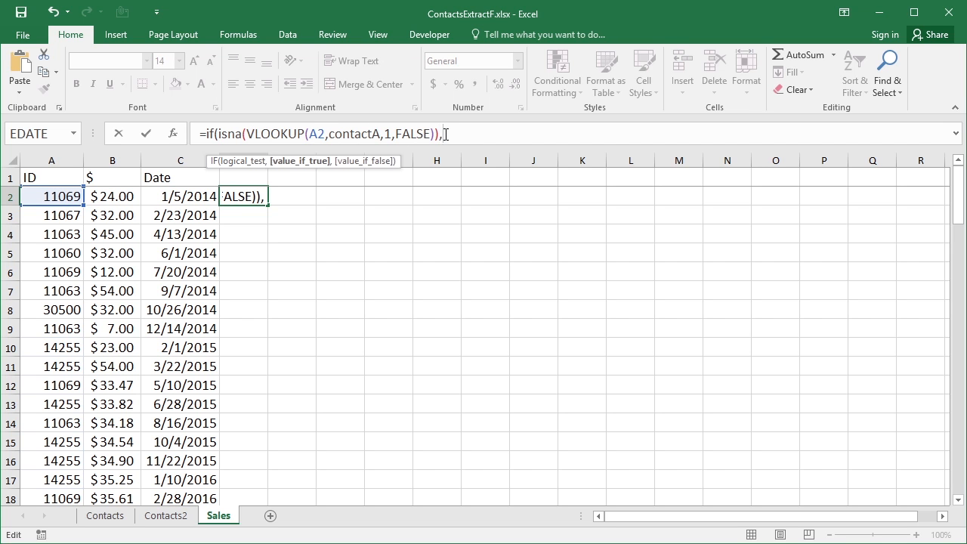
text("MISSING ID",)
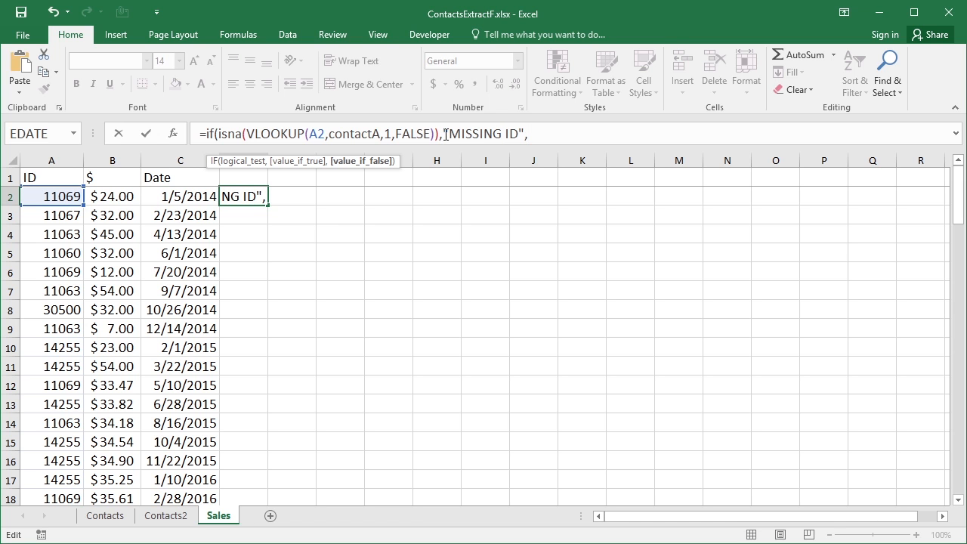
- Extend the D2 formula with a nested IF/ISNA around VLOOKUP(A2,ContactsB,1,FALSE), returning "MISSING ID" if true and "OK" if false
text(if(isna()
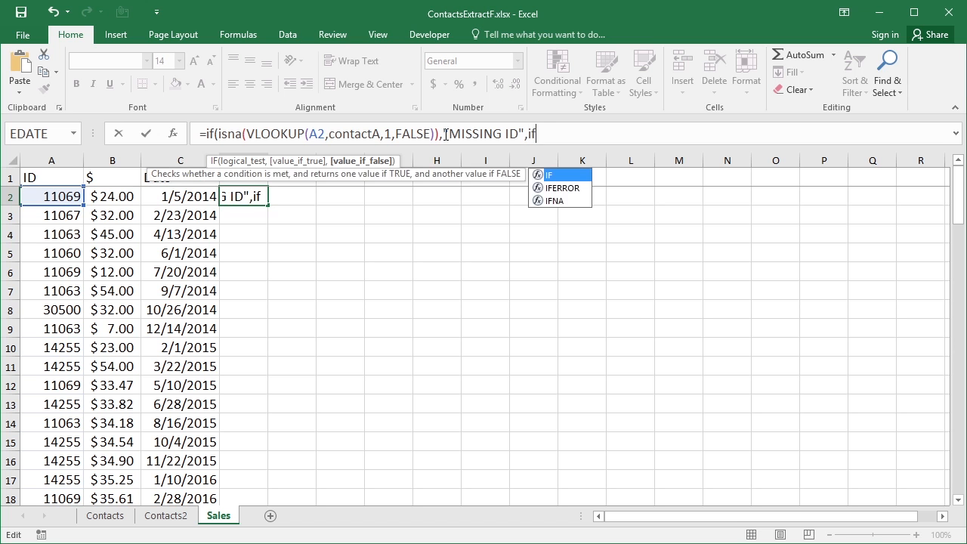
text(vlookup()
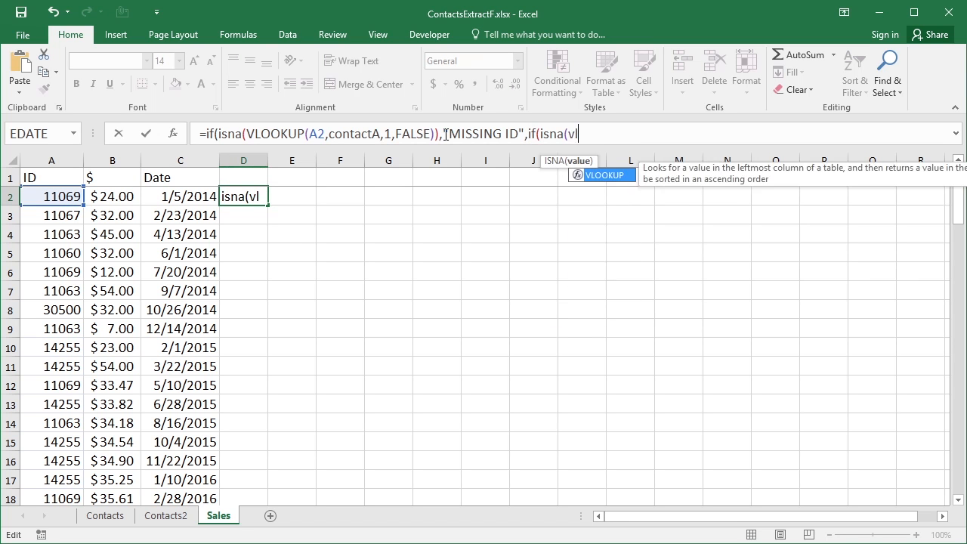
click(68, 197)
text(,contact)
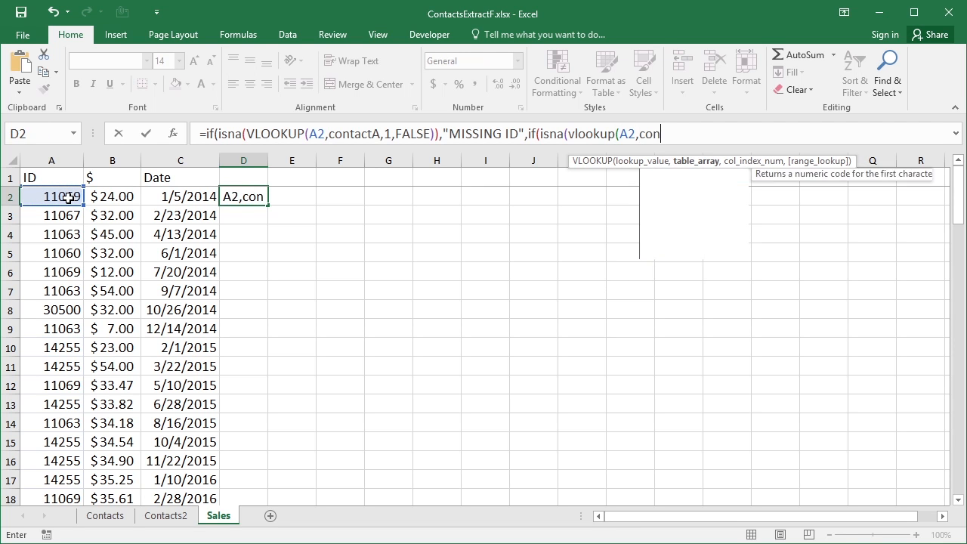
double_click(680, 189)
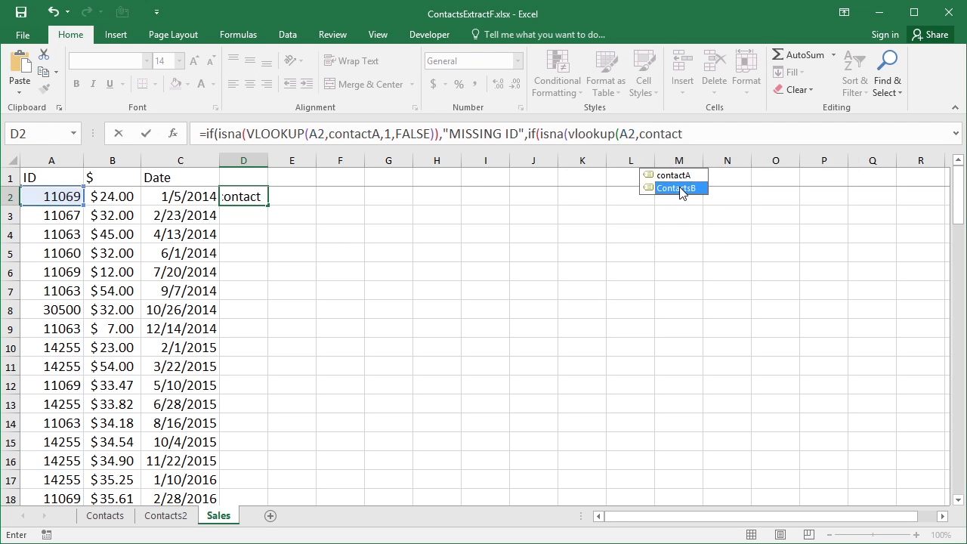
text(,1,fa)
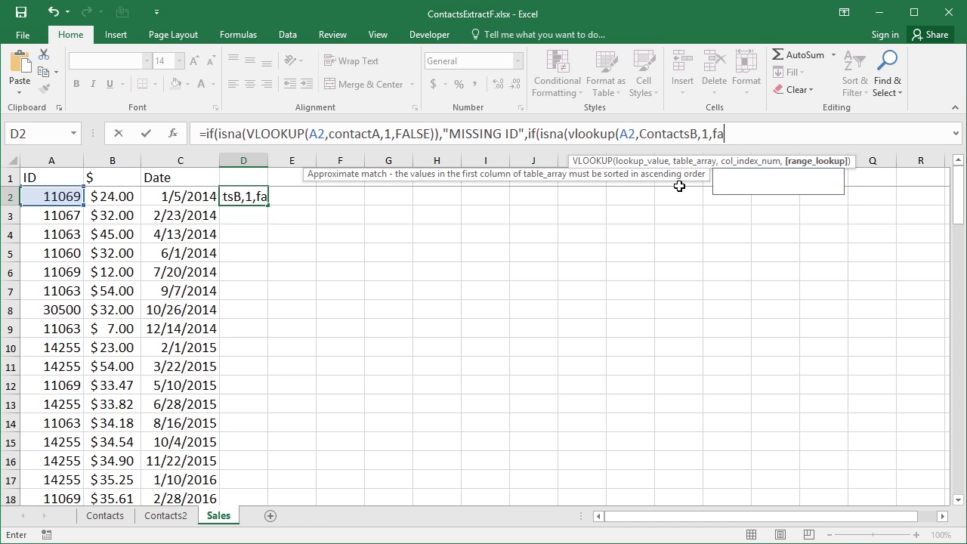
text(lse))
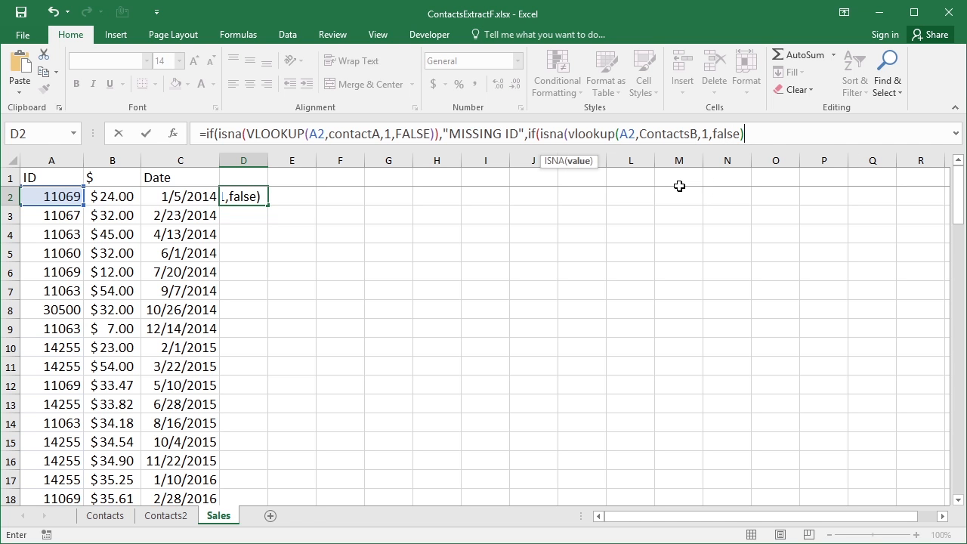
text(),)
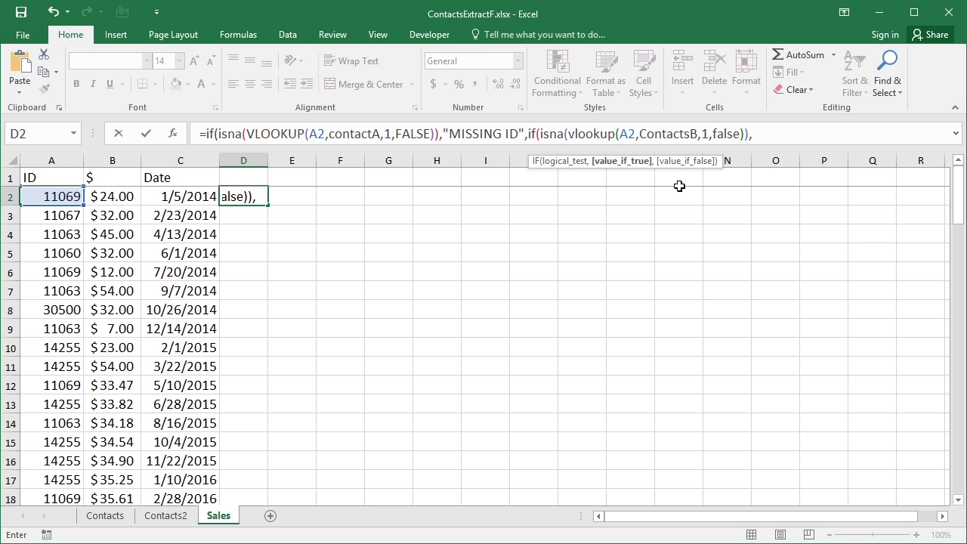
text("MISSING ID",)
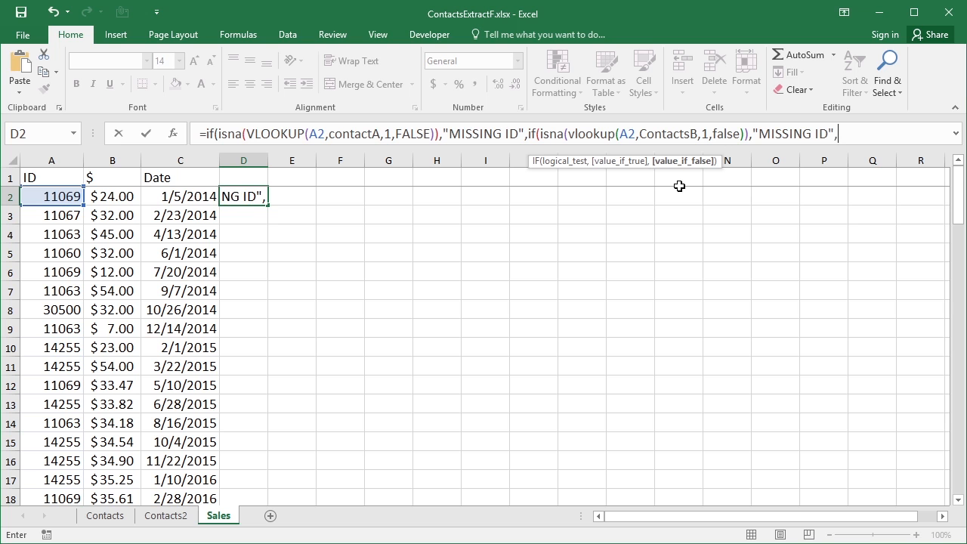
text("OK"))
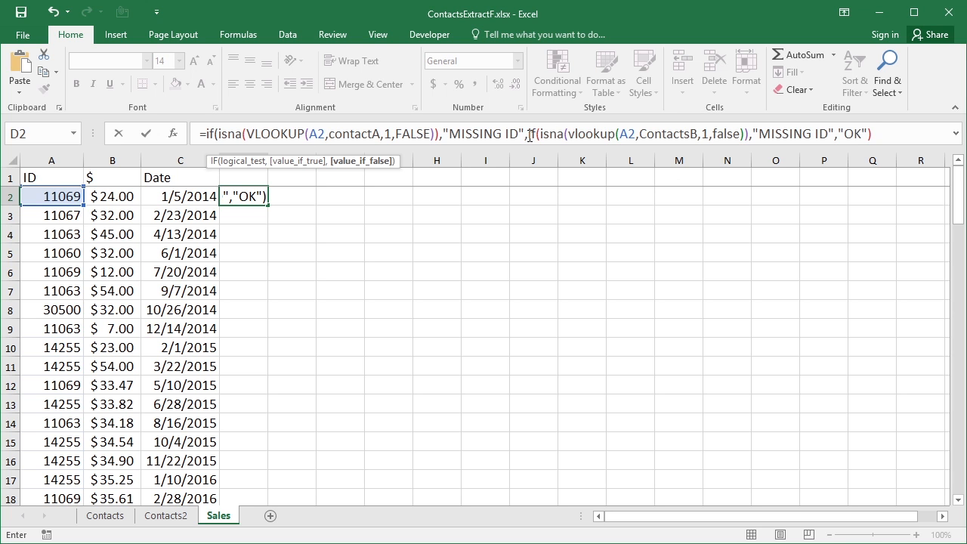
- Move the nested ContactsB IF in the D2 formula ahead of the outer "MISSING ID" argument and add a closing parenthesis at the end
drag(528, 134, 868, 136)
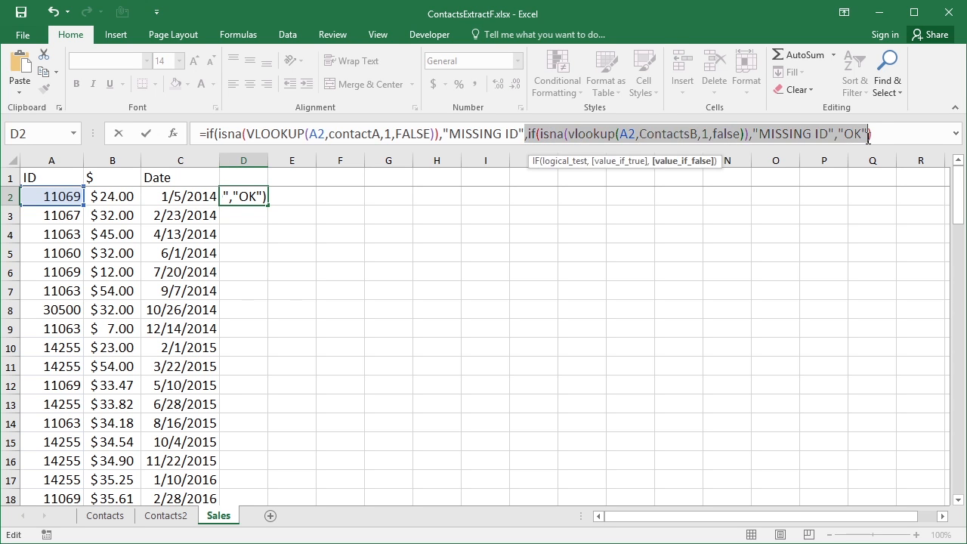
key(ctrl+x)
click(440, 134)
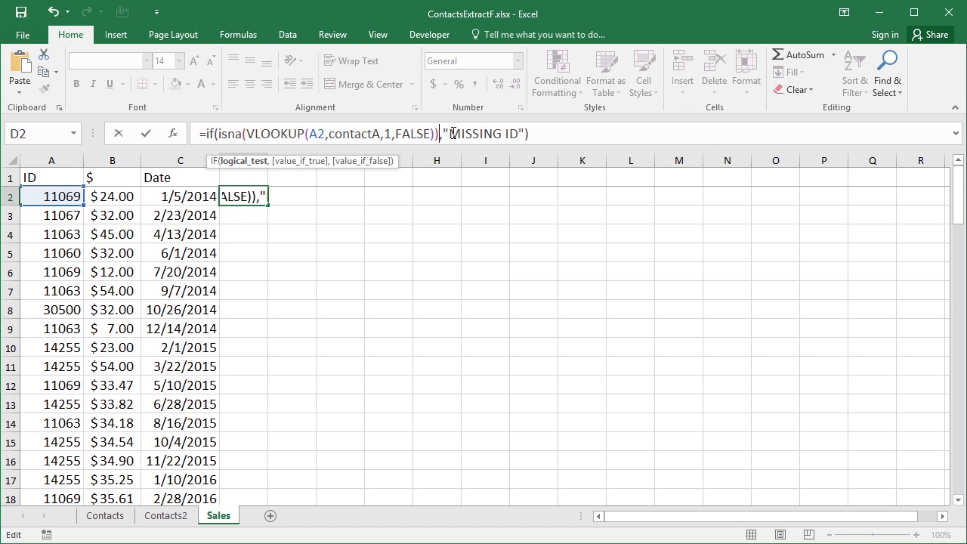
key(ctrl+v)
click(882, 133)
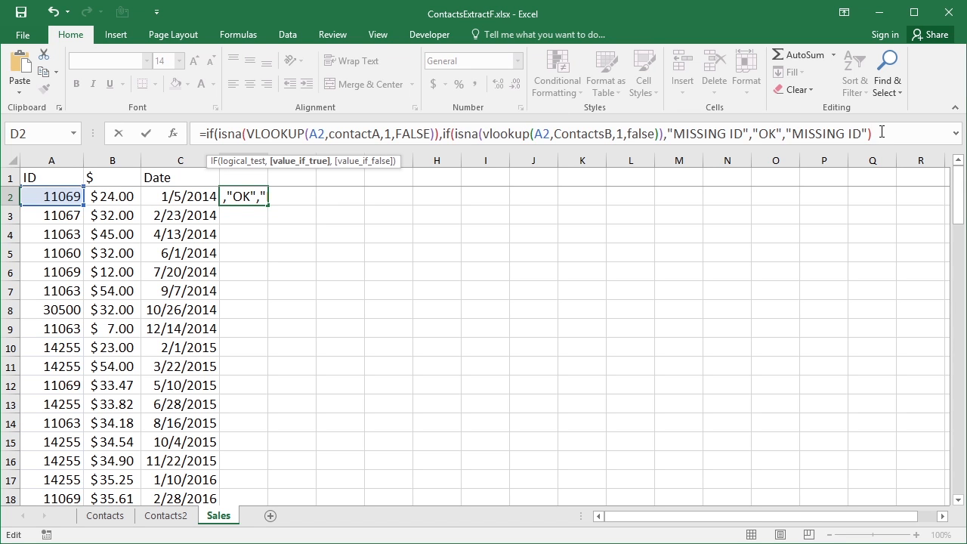
text())
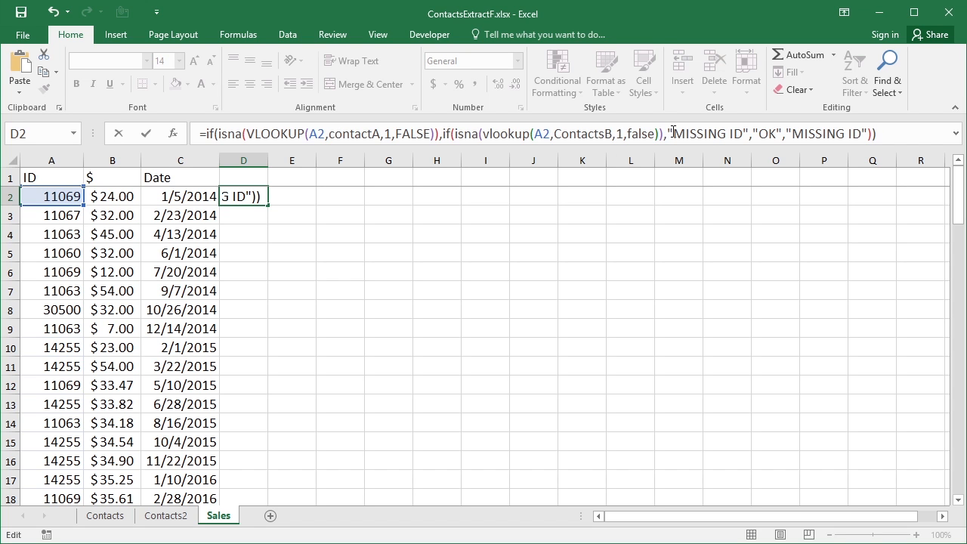
- Remove the trailing "MISSING ID" argument from the D2 formula, make "OK" the outer IF's value-if-false, and enter the formula
drag(786, 134, 869, 134)
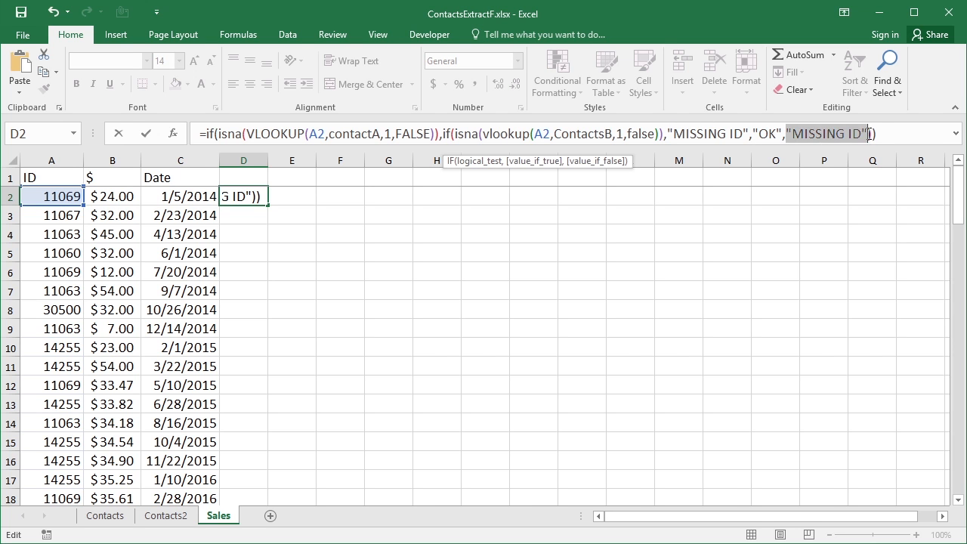
key(BackSpace)
key(BackSpace)
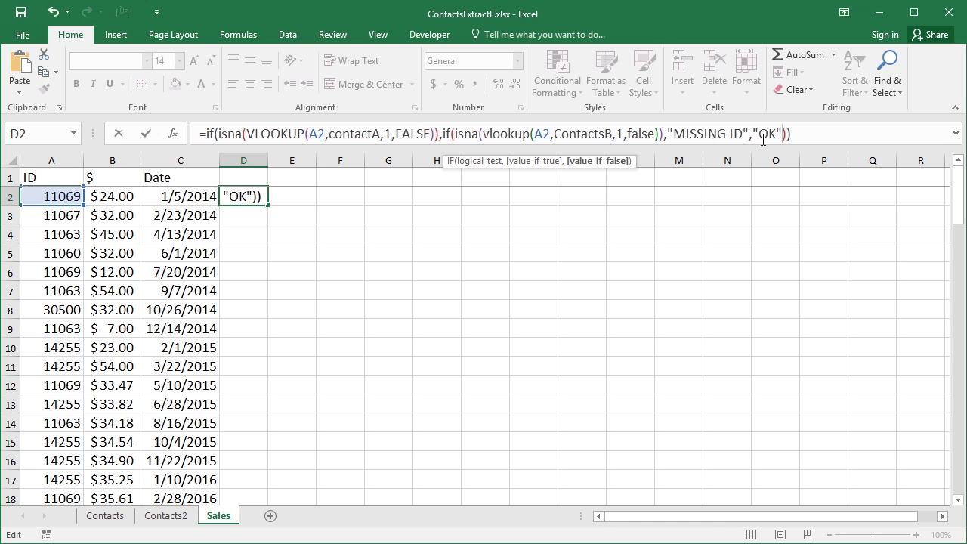
click(790, 134)
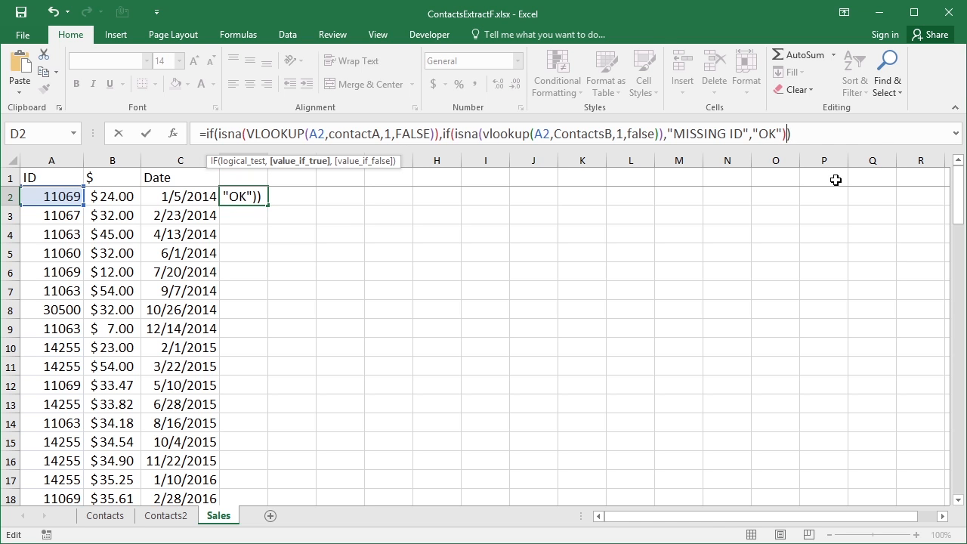
text(,"OK")
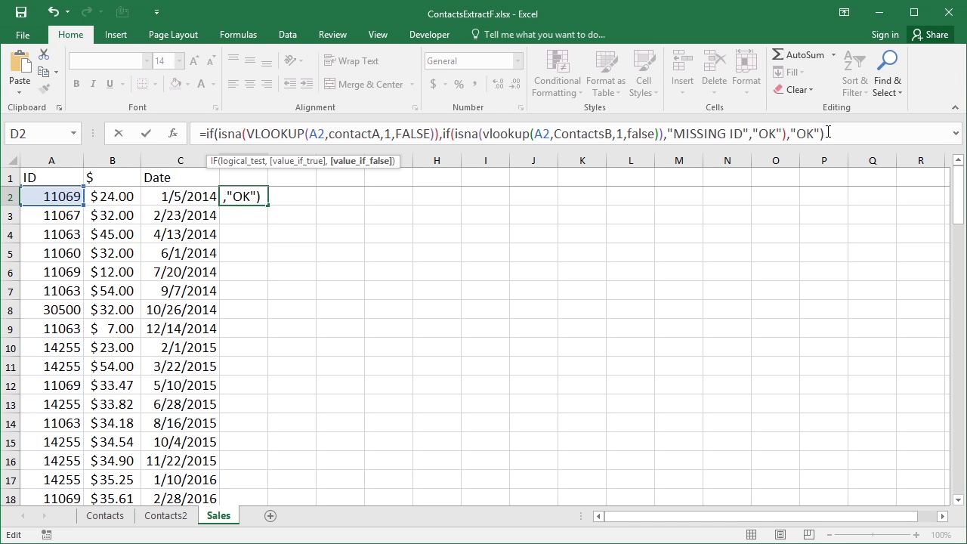
key(Return)
key(Up)
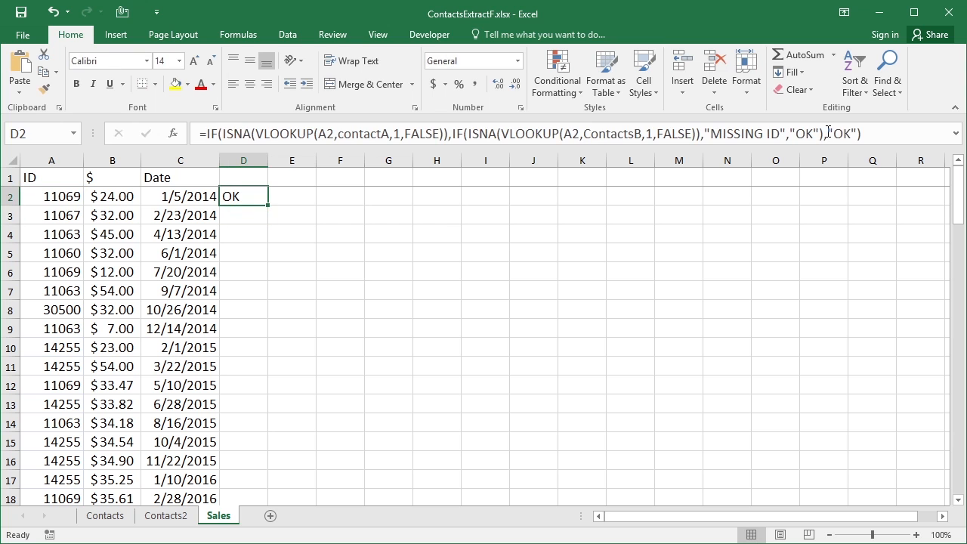
- Fill the D2 formula down column D for all sales records and inspect the result in D8
double_click(270, 206)
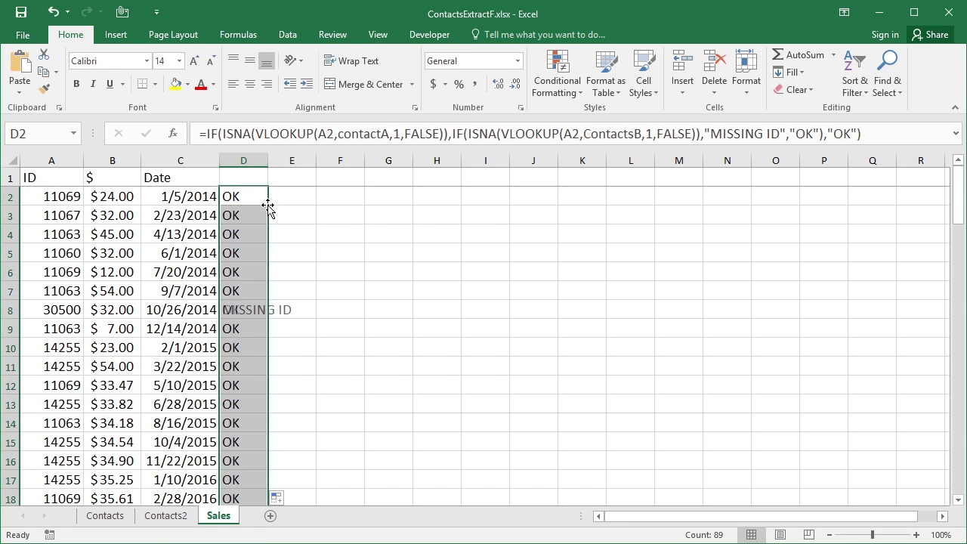
click(256, 308)
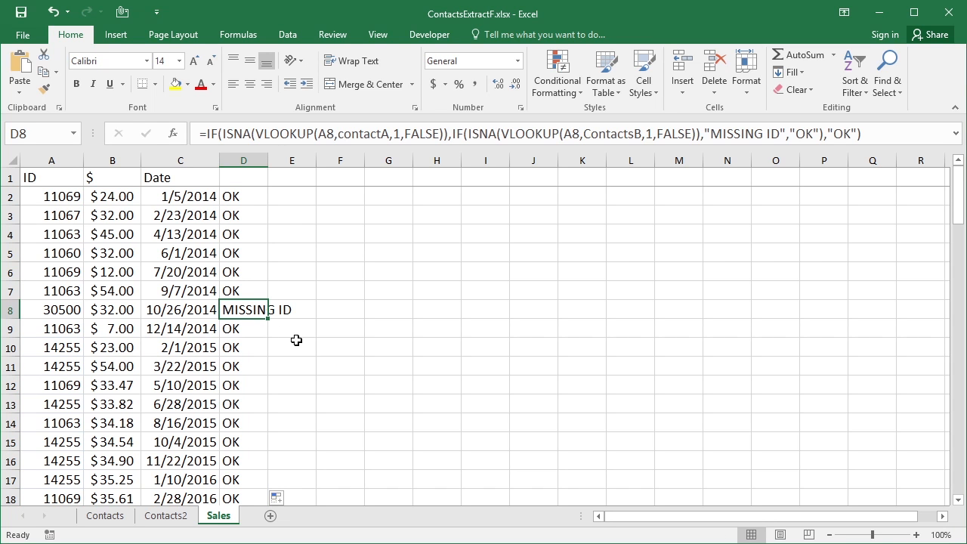
drag(955, 206, 958, 175)
- Enter the header "Check" in D1 and sort the sales records by that column from A to Z
click(252, 178)
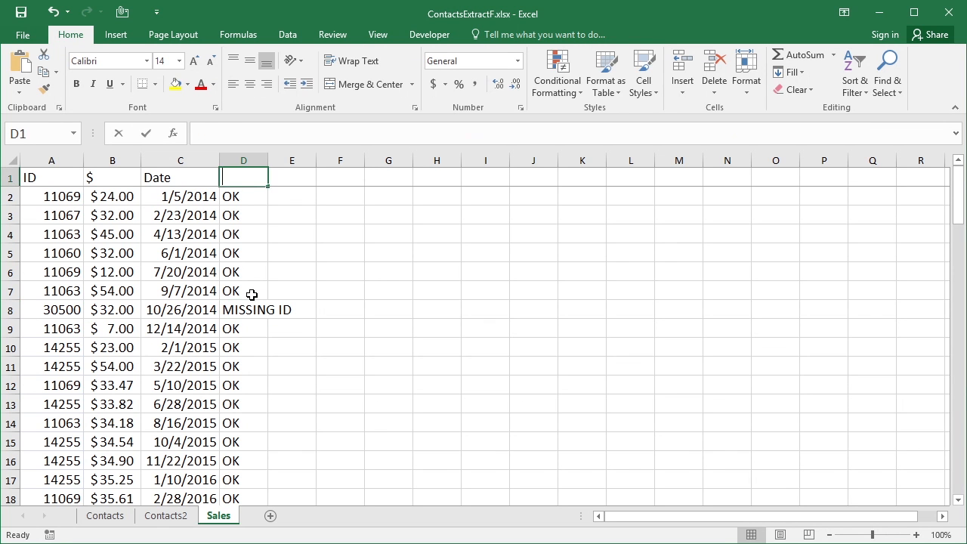
text(Check)
key(Return)
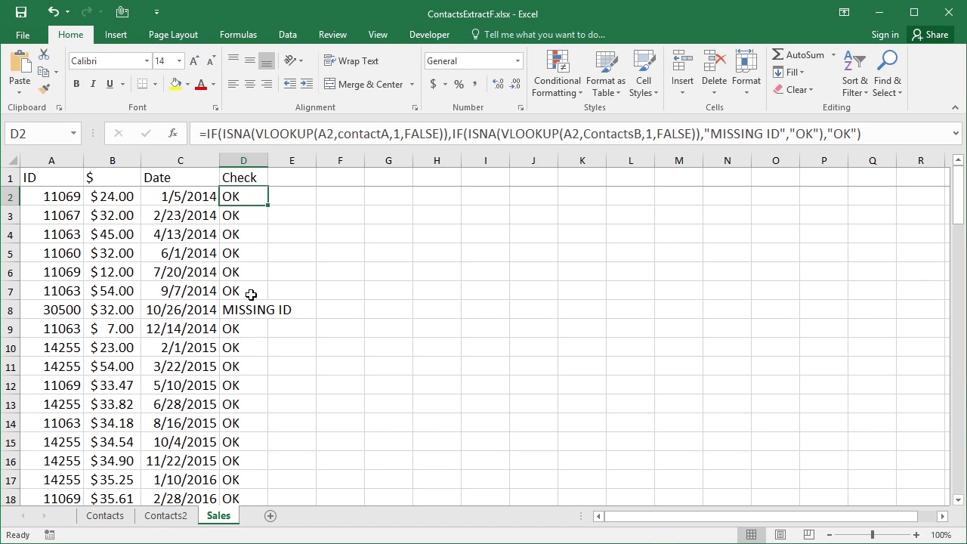
click(858, 95)
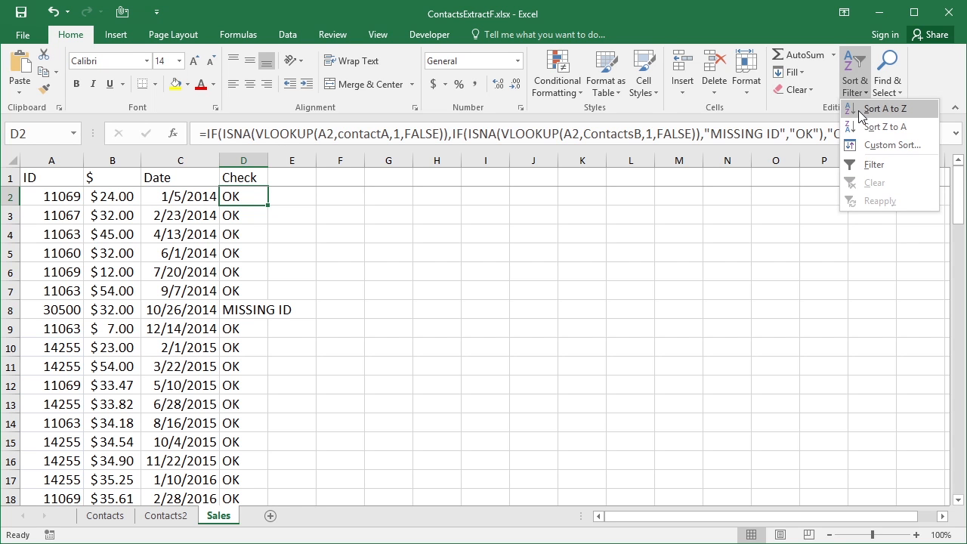
click(859, 111)
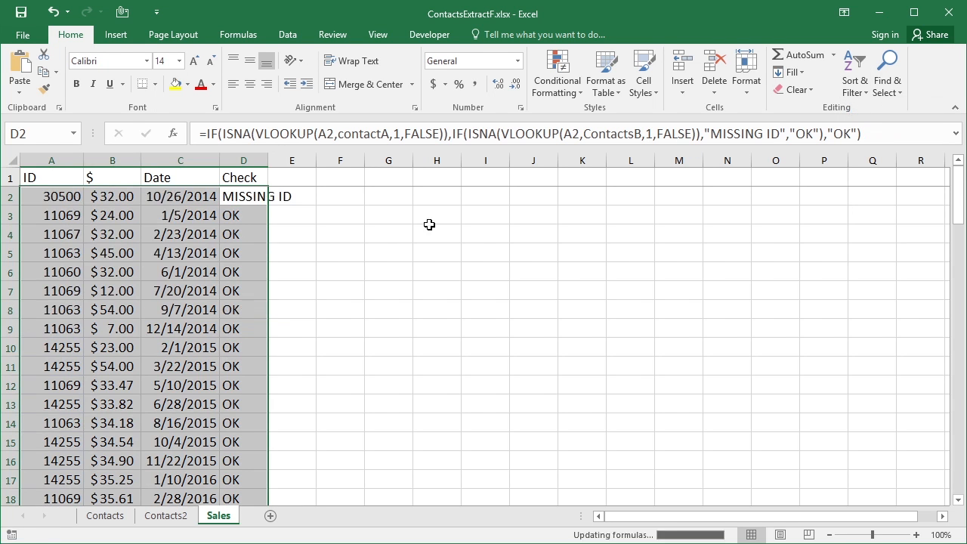